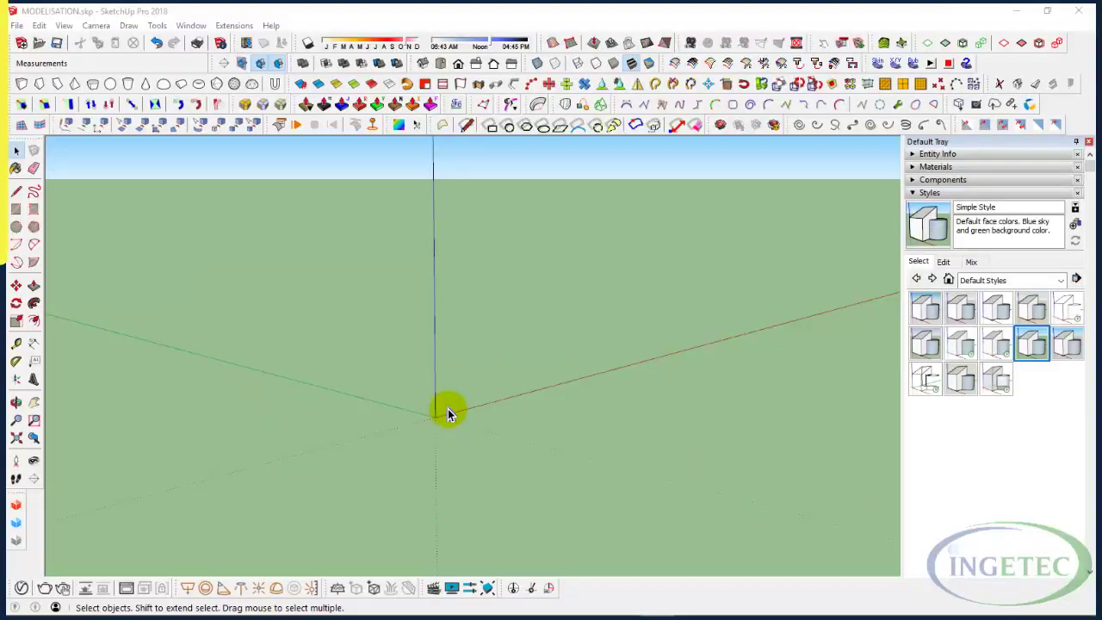
Draw a small square at the origin and pull it up into a 300 cm tall post.
left_click(19, 210)
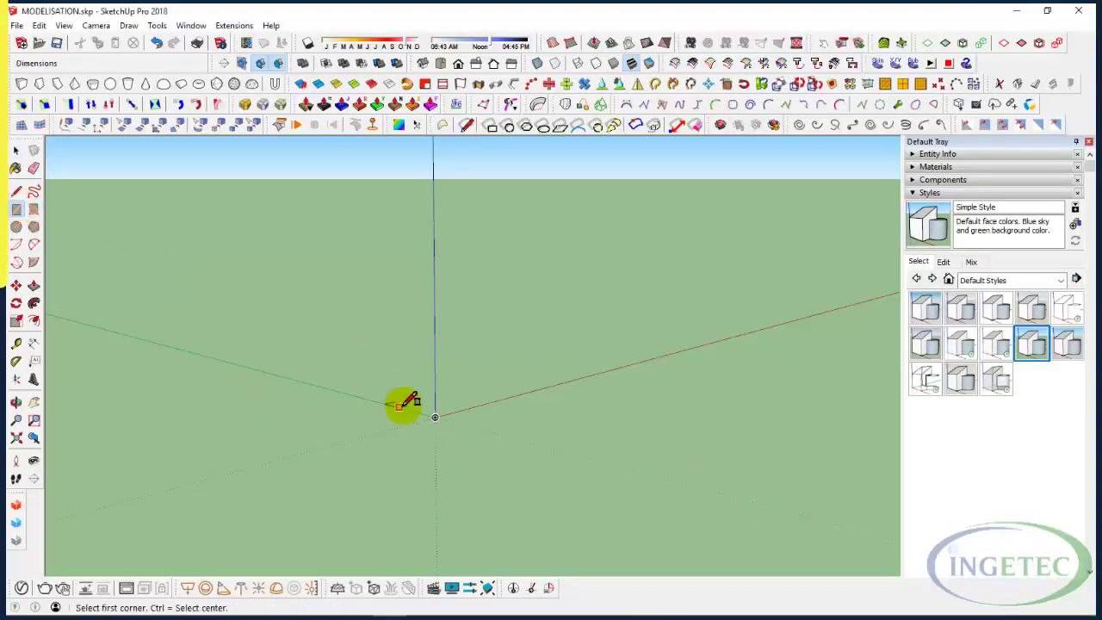
left_click(436, 415)
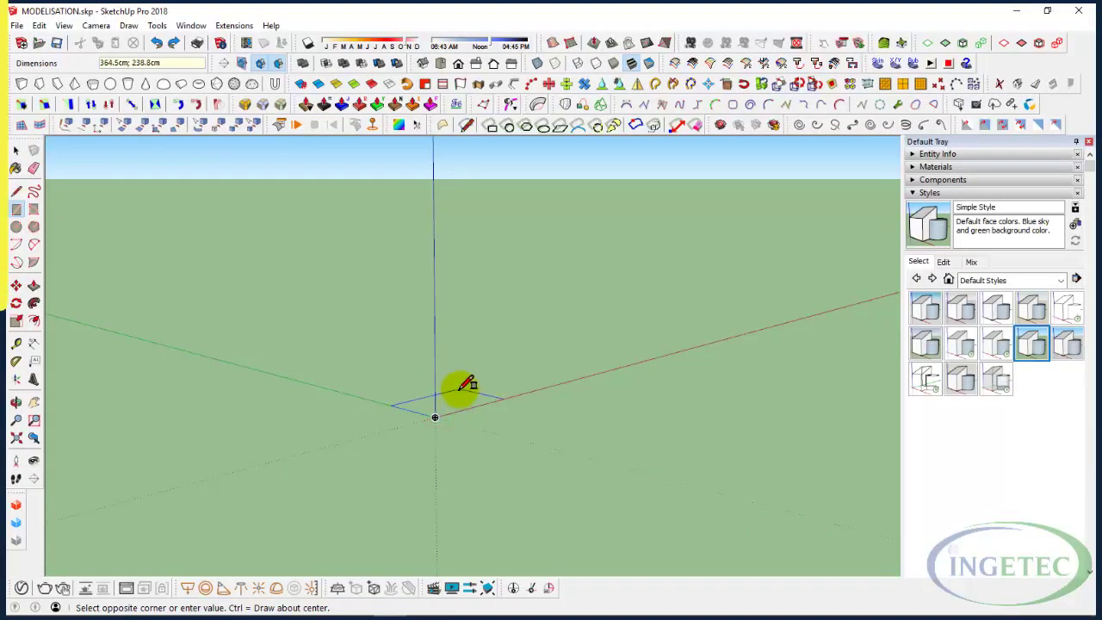
left_click(443, 399)
key("space")
scroll(433, 416, "down", 1)
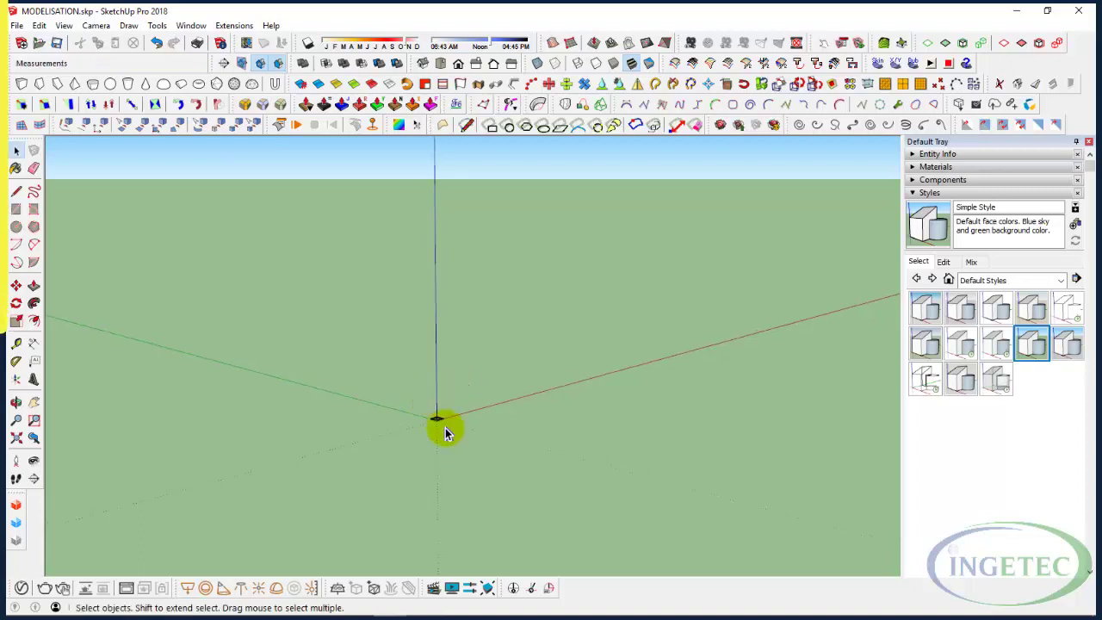
middle_click_drag(428, 421, 457, 502)
key("p")
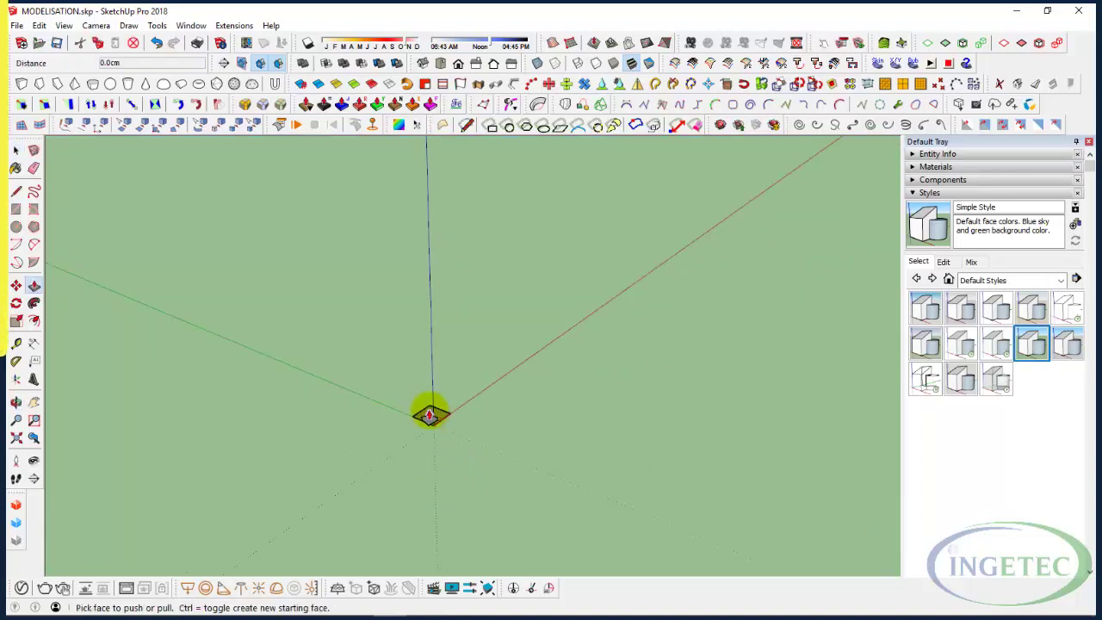
left_click_drag(429, 415, 462, 231)
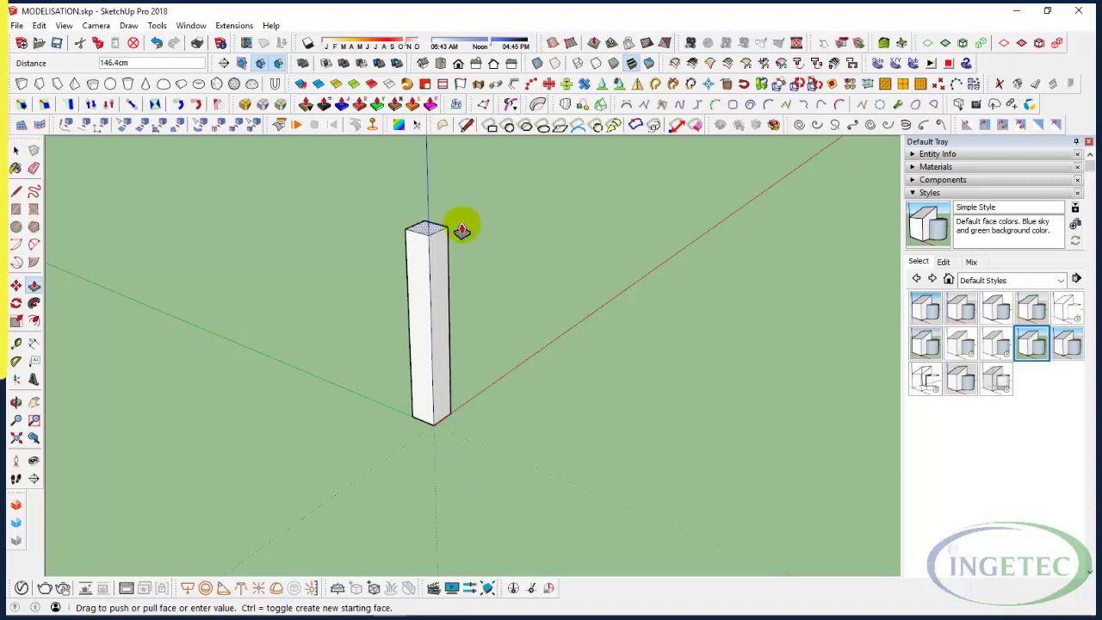
key("Return")
scroll(455, 386, "down", 2)
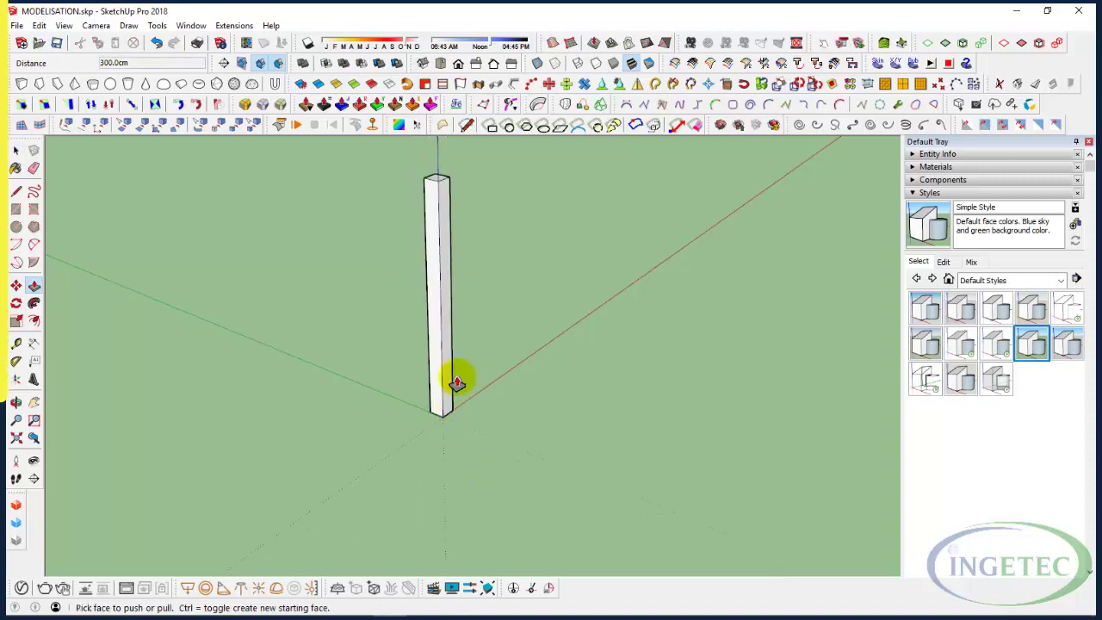
key("space")
Push half of the post's top face down to cut a notch.
scroll(441, 178, "up", 3)
mouse_move(440, 178)
middle_mouse_down()
mouse_move(423, 288)
mouse_move(447, 185)
middle_mouse_up()
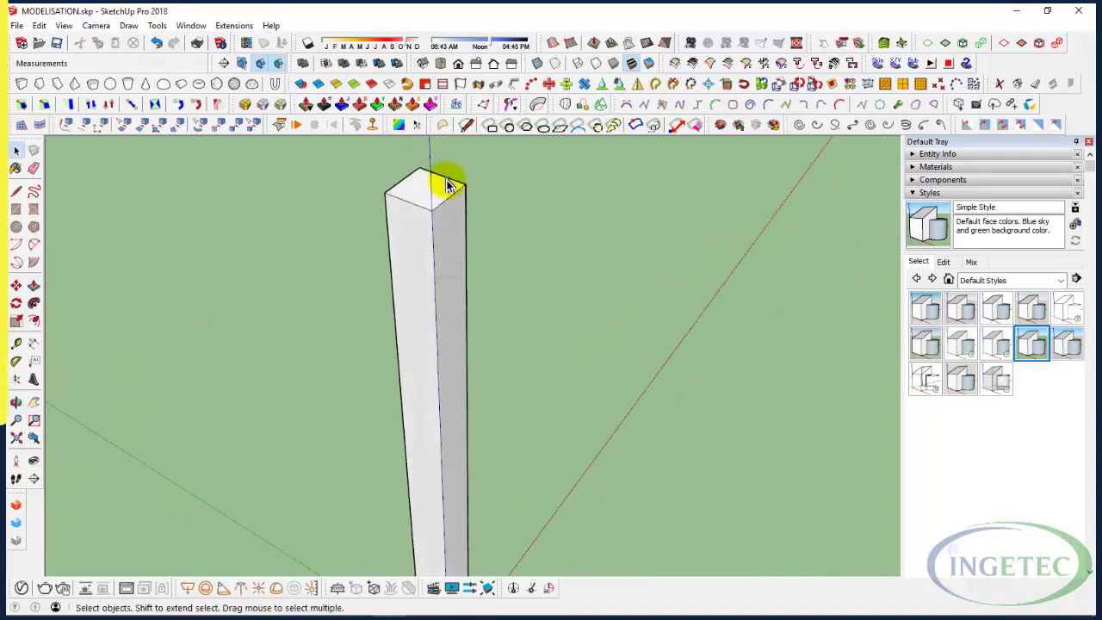
key("m")
left_click(456, 191, "ctrl")
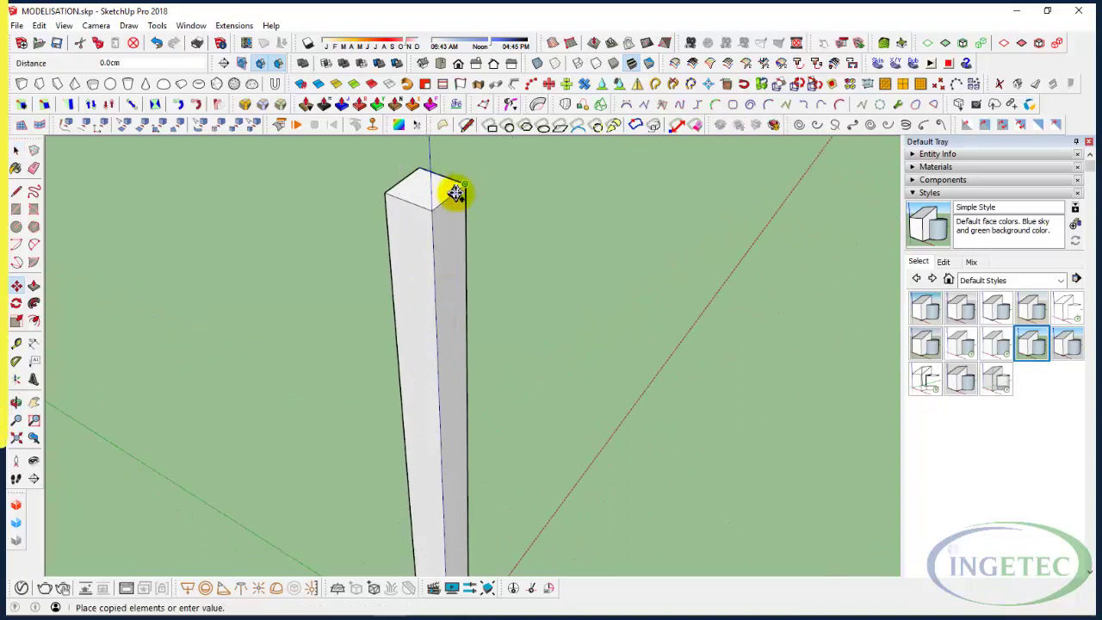
key("space")
key("p")
left_click_drag(432, 192, 448, 267)
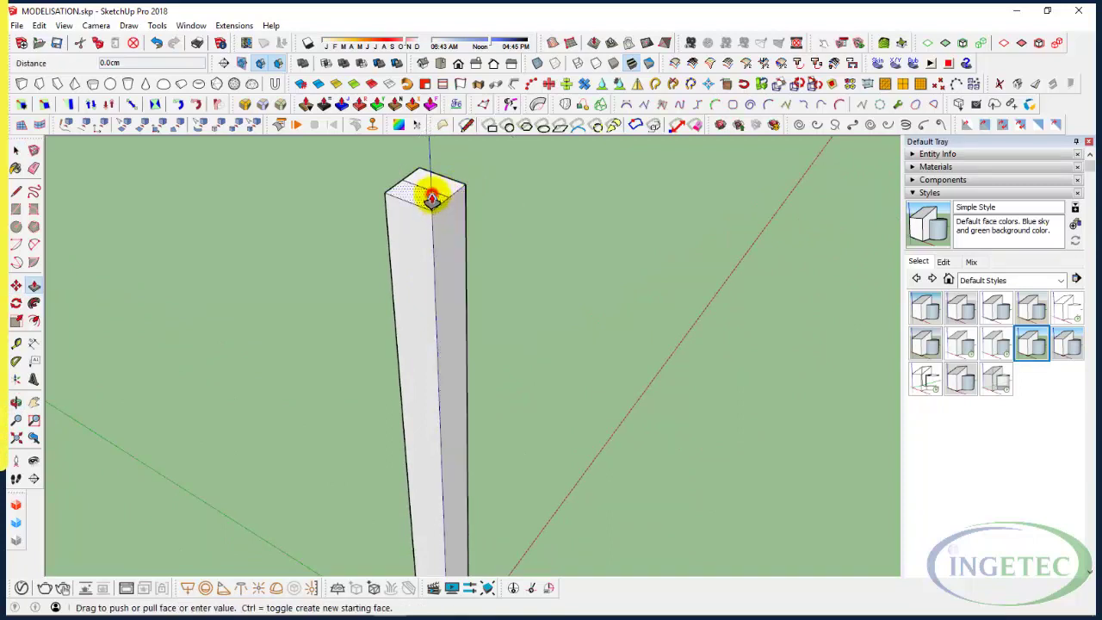
key("space")
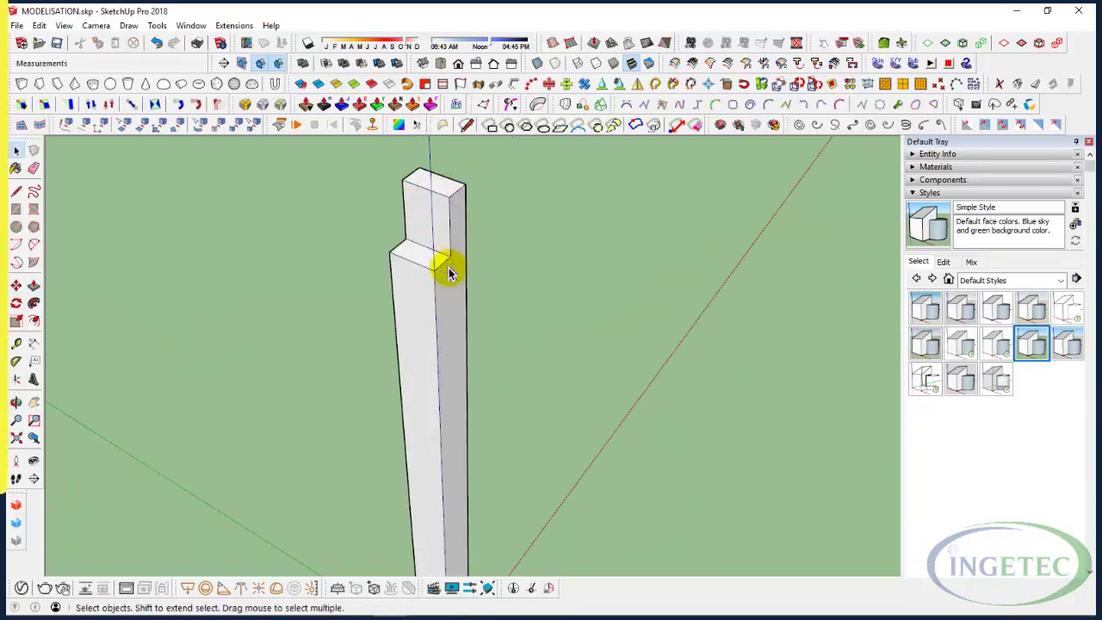
Turn the whole notched post into a component.
scroll(433, 216, "down", 3)
scroll(438, 271, "down", 1)
triple_click(440, 272)
right_click(439, 272)
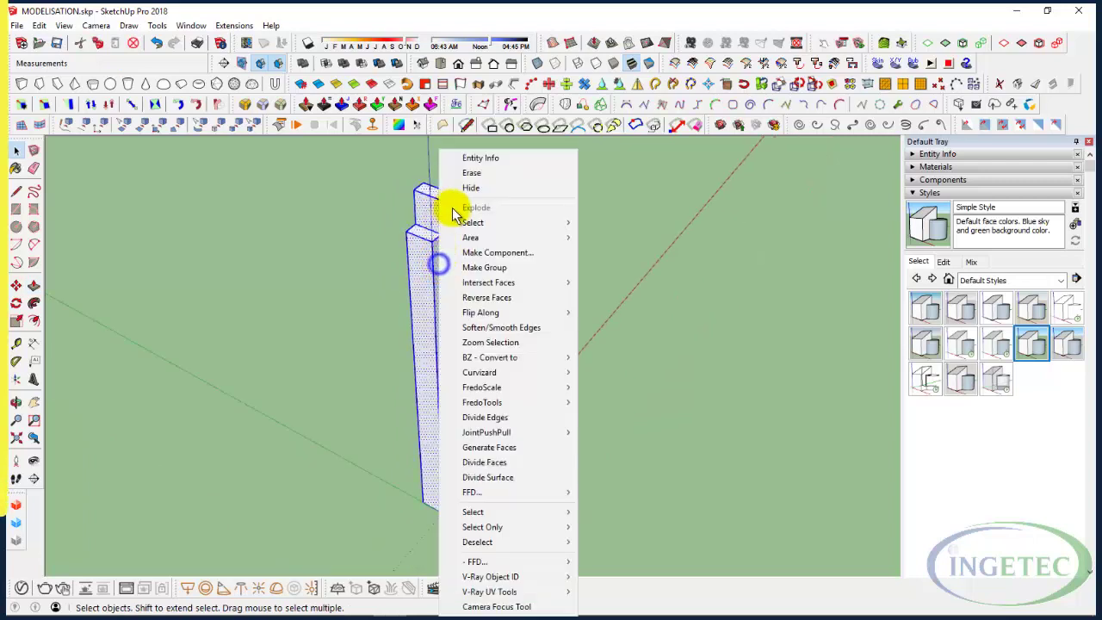
left_click(512, 253)
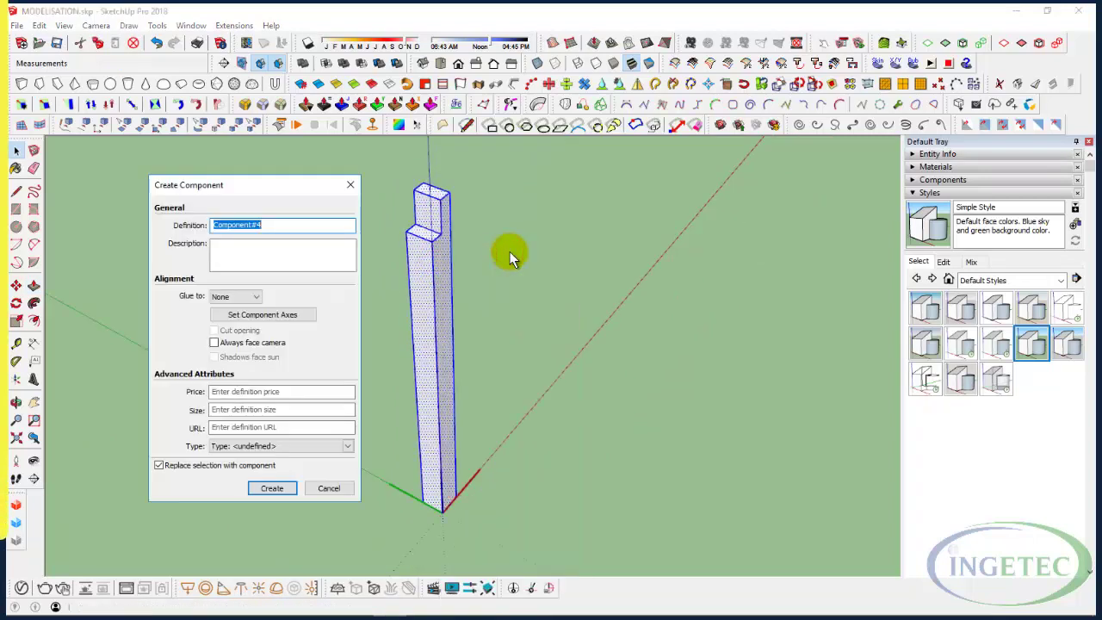
key("Return")
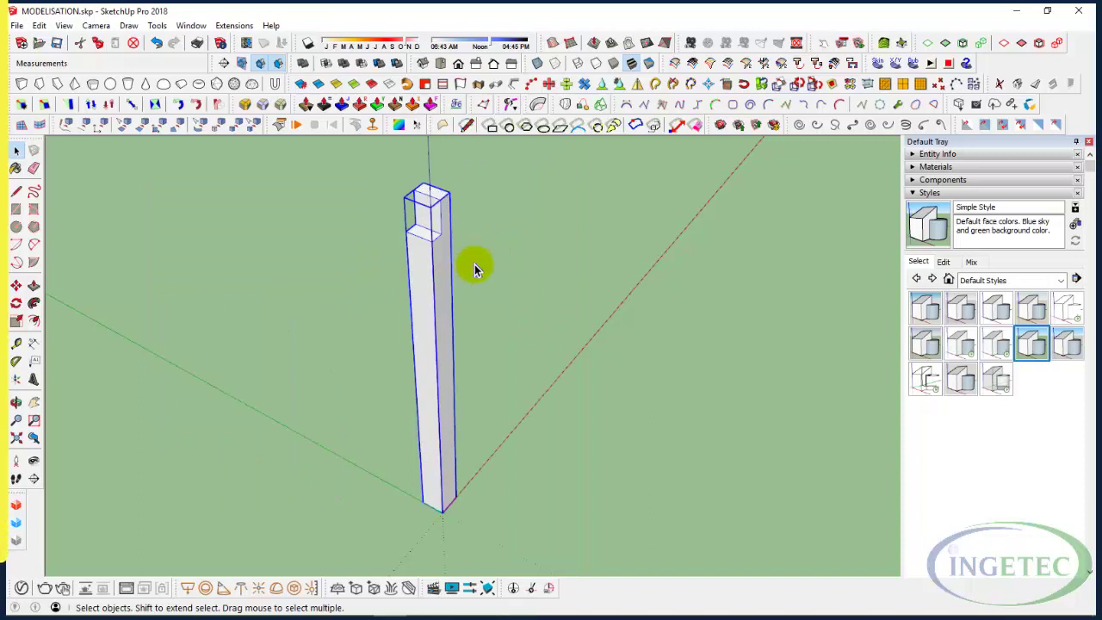
Copy the post 400 cm along the green axis to make a second post.
key("r")
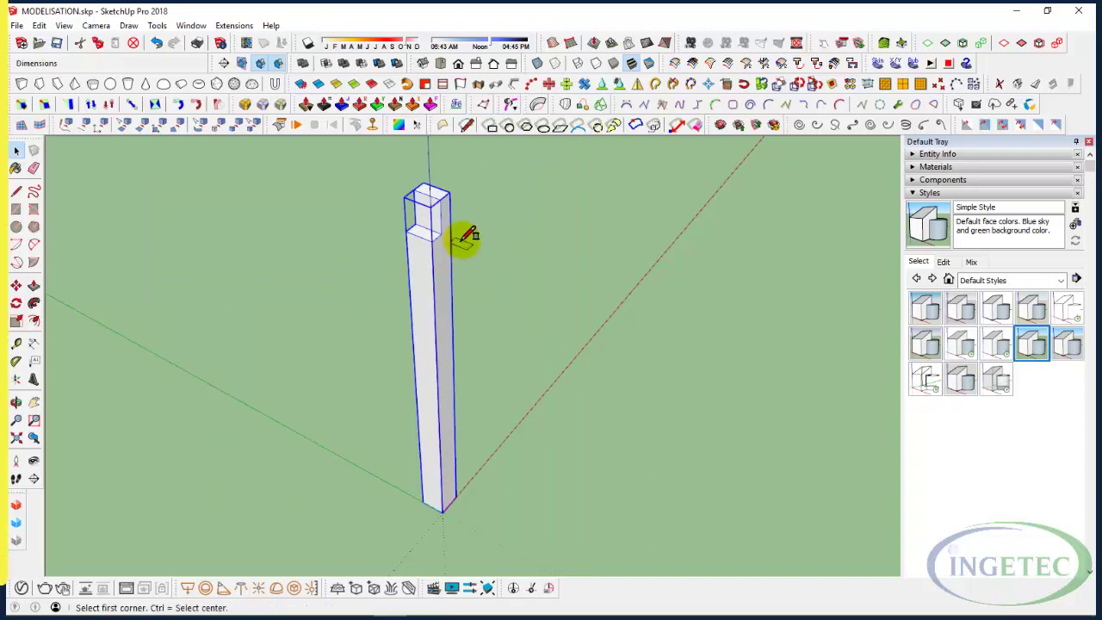
scroll(447, 225, "up", 2)
key("space")
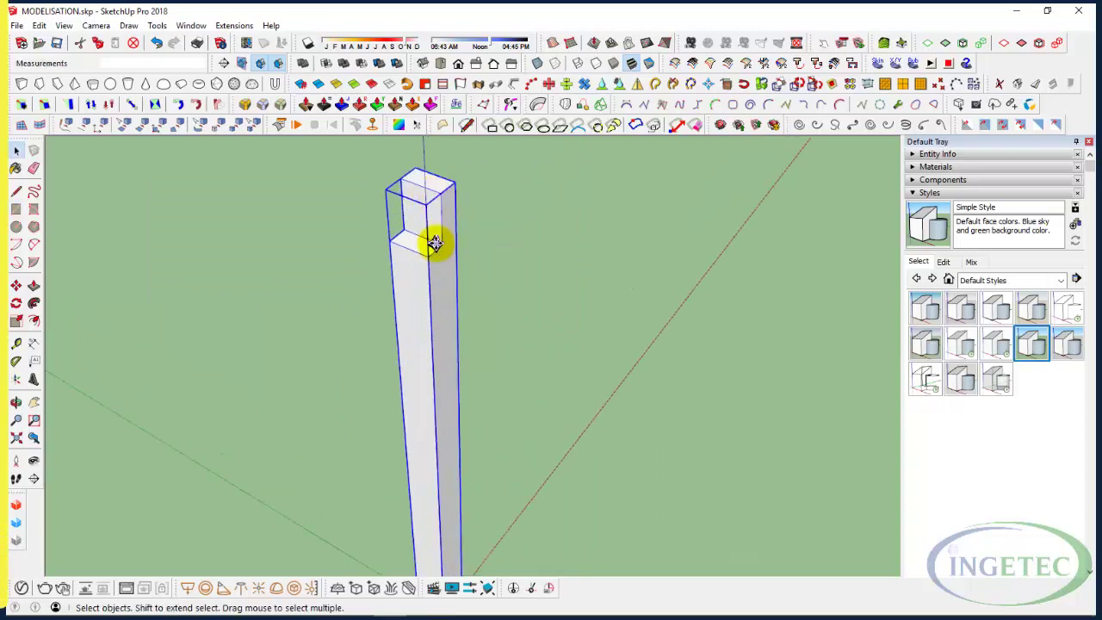
key("m")
left_click(433, 253, "ctrl")
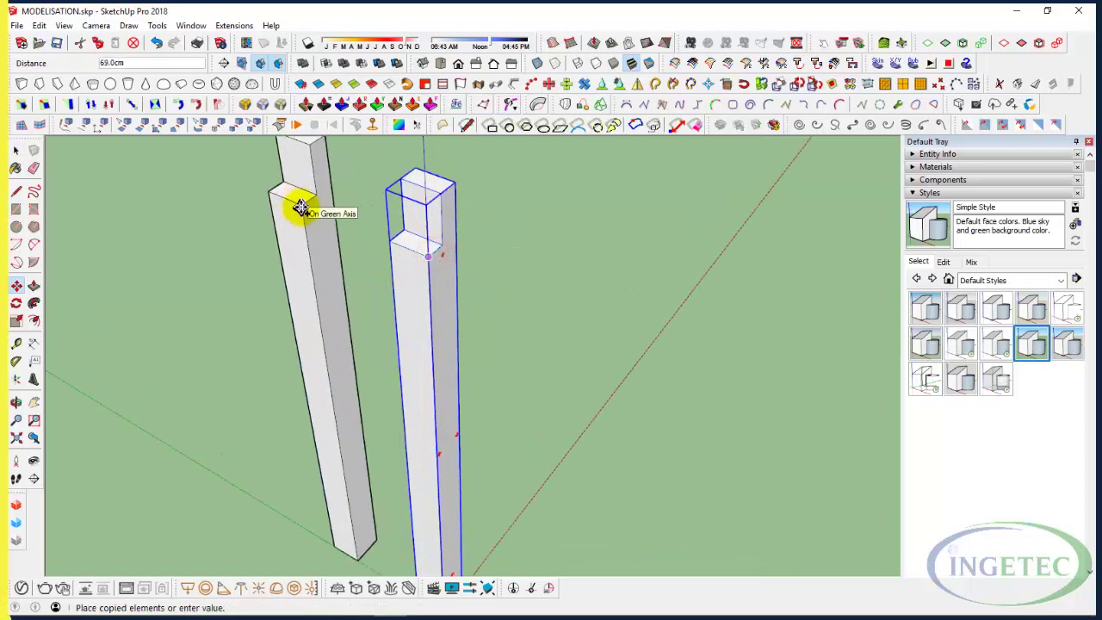
type("400")
key("Escape")
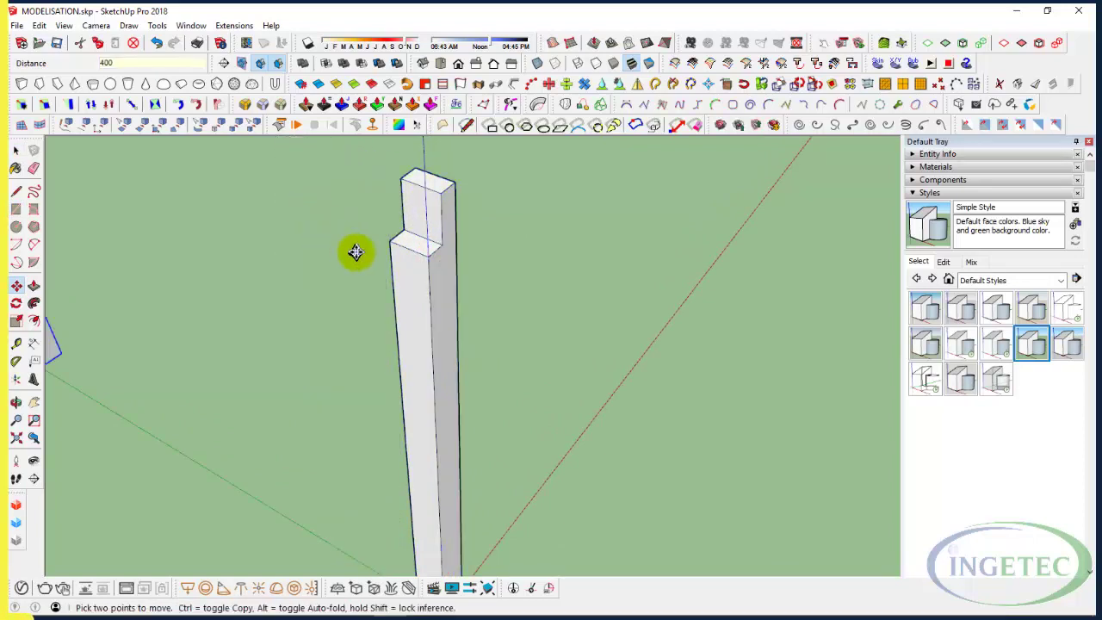
Draw a rectangle on the notch face and pull it into a beam reaching the second post.
key("r")
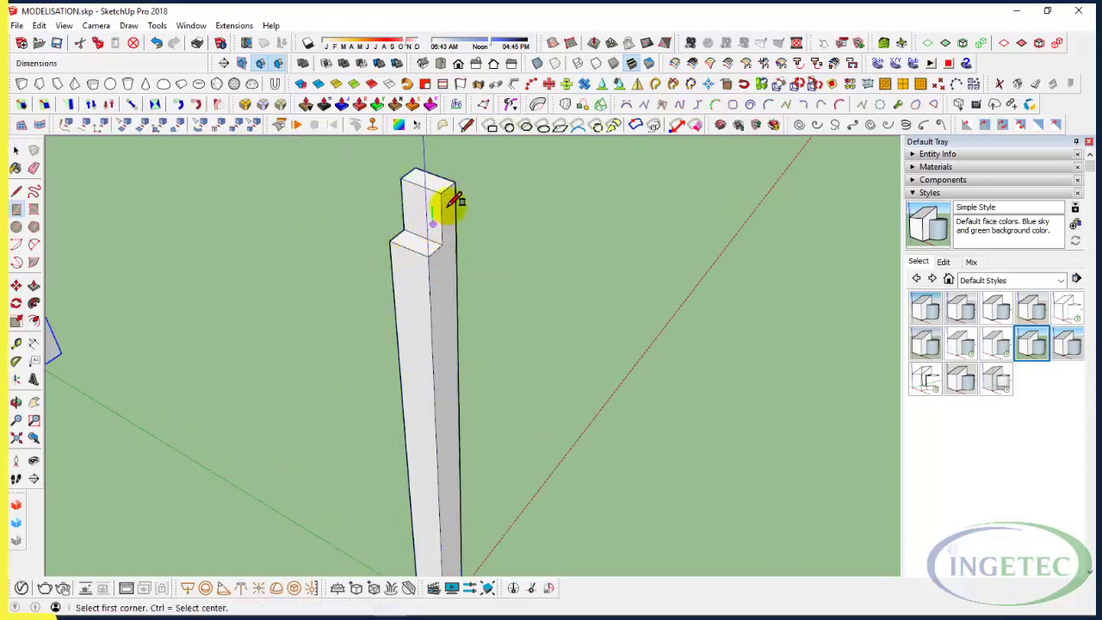
left_click(440, 192)
left_click(428, 255)
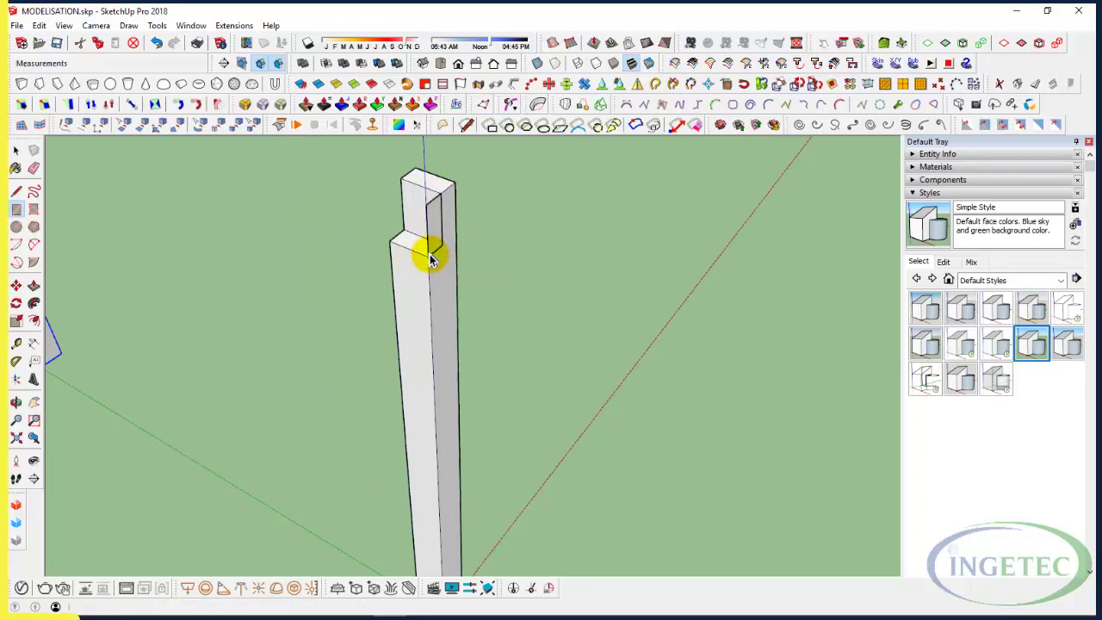
key("p")
left_click(433, 233)
scroll(428, 267, "down", 3)
scroll(428, 266, "down", 2)
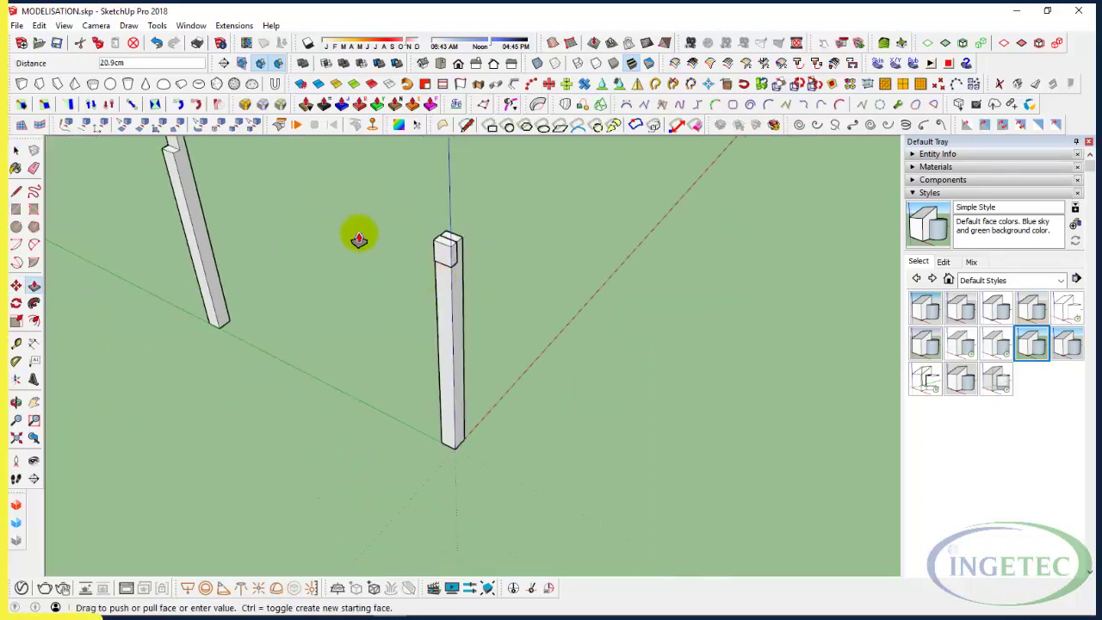
left_click(224, 155)
key("space")
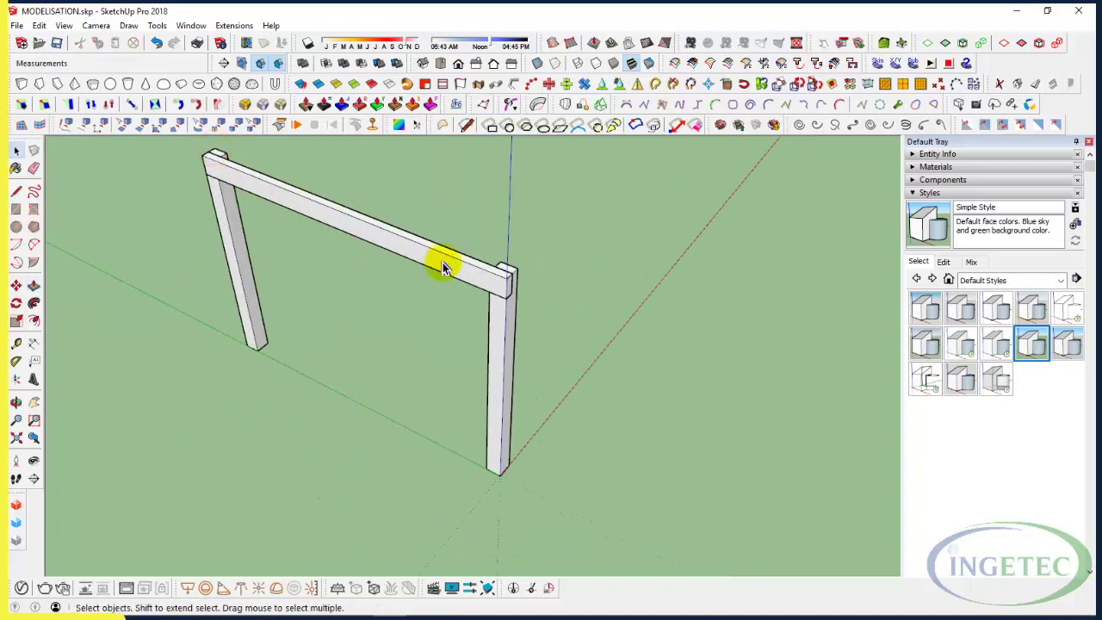
Extend the beam past both posts, with a 25 cm overhang at the right end.
scroll(511, 289, "up", 2)
key("p")
left_click(508, 284)
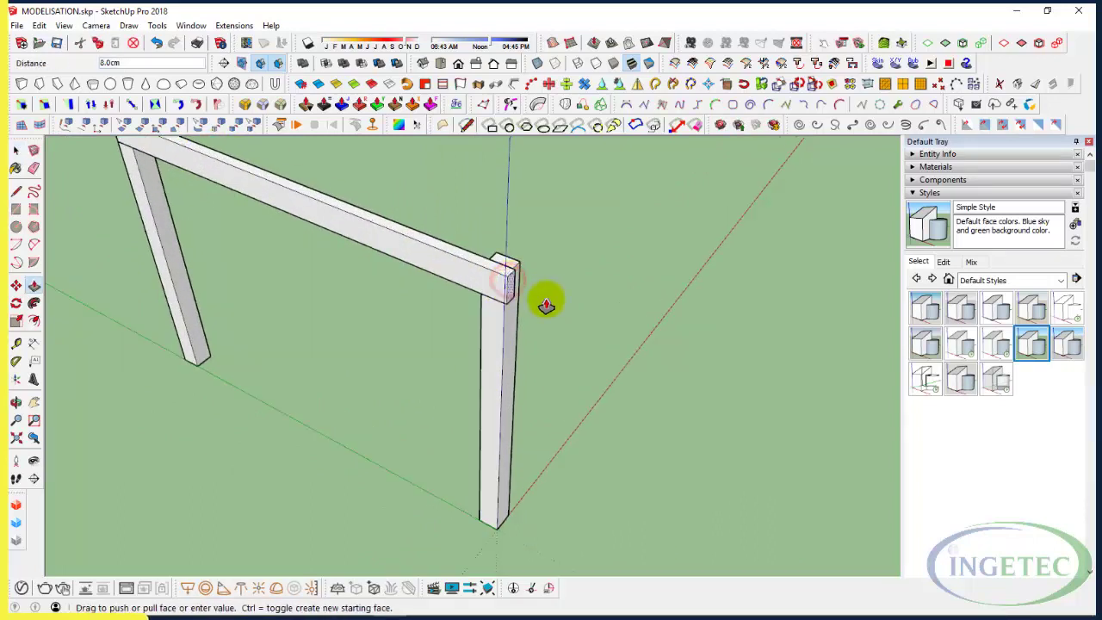
scroll(566, 306, "down", 2)
type("5")
key("Return")
mouse_move(570, 307)
middle_mouse_down()
mouse_move(332, 209)
mouse_move(320, 383)
mouse_move(297, 349)
middle_mouse_up()
left_click(297, 348)
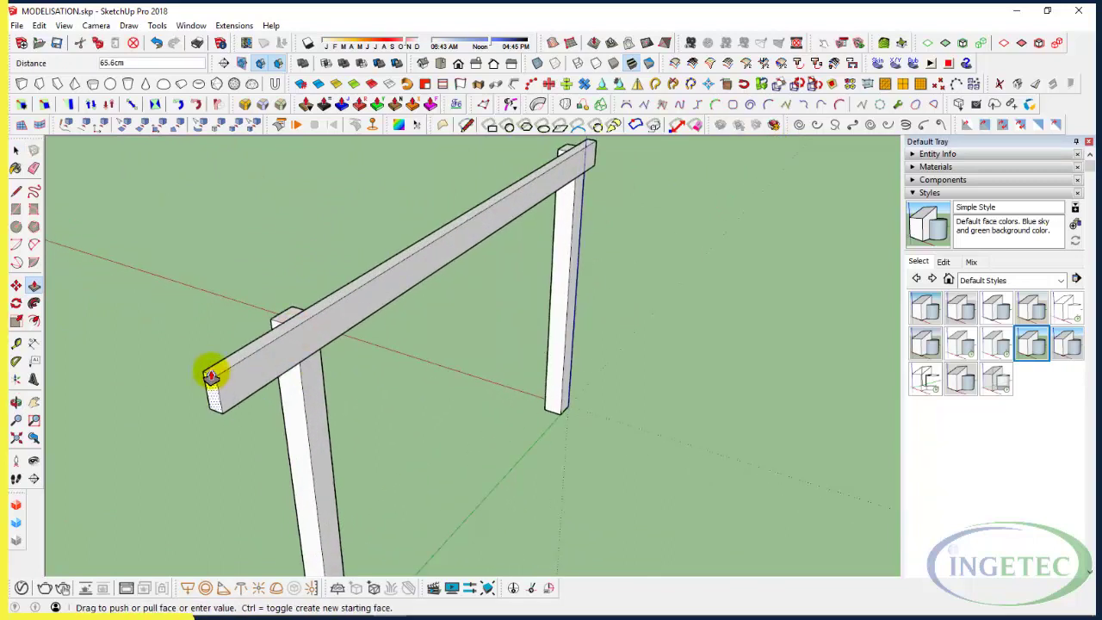
key("space")
Make the main beam a component.
left_click(318, 340)
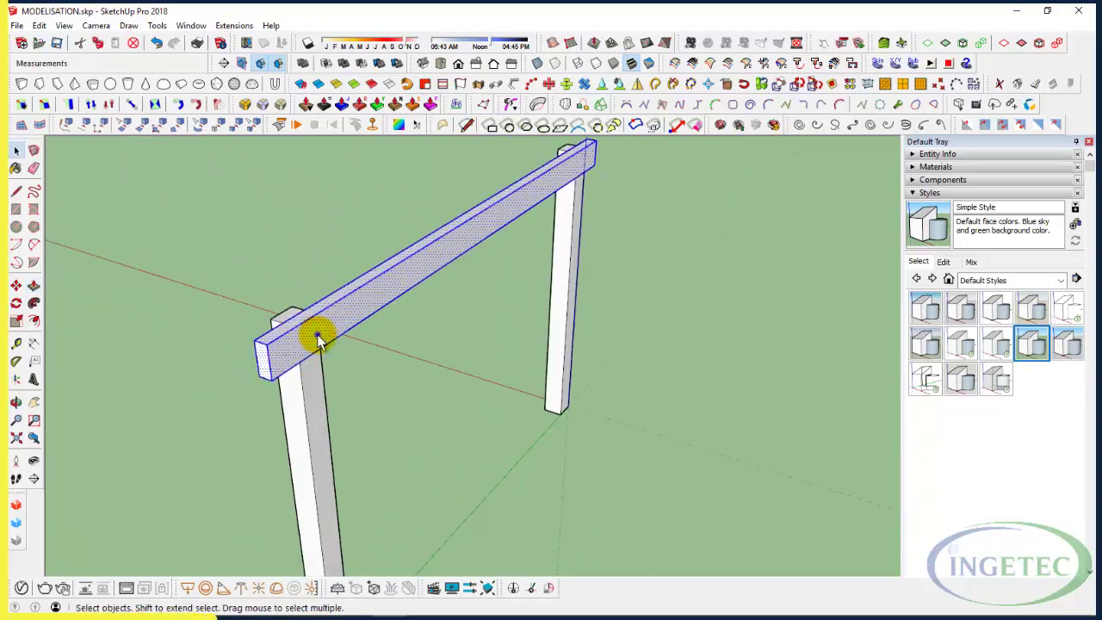
right_click(318, 340)
left_click(401, 251)
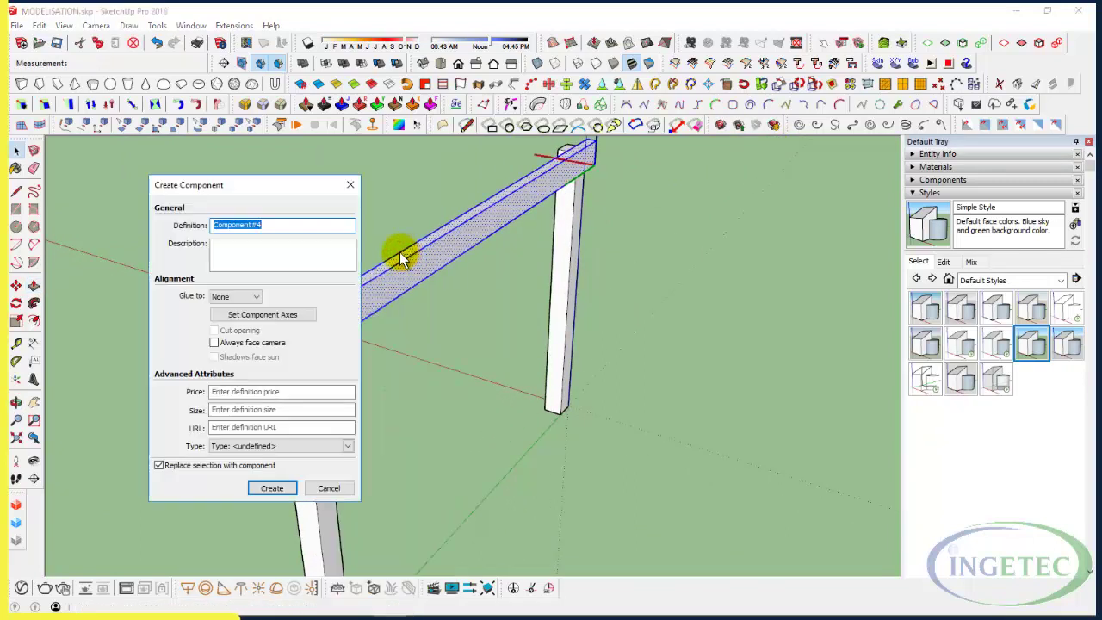
key("Return")
scroll(291, 345, "up", 1)
Draw a rectangle on the beam's end face and pull it out 270 cm as a side beam.
key("r")
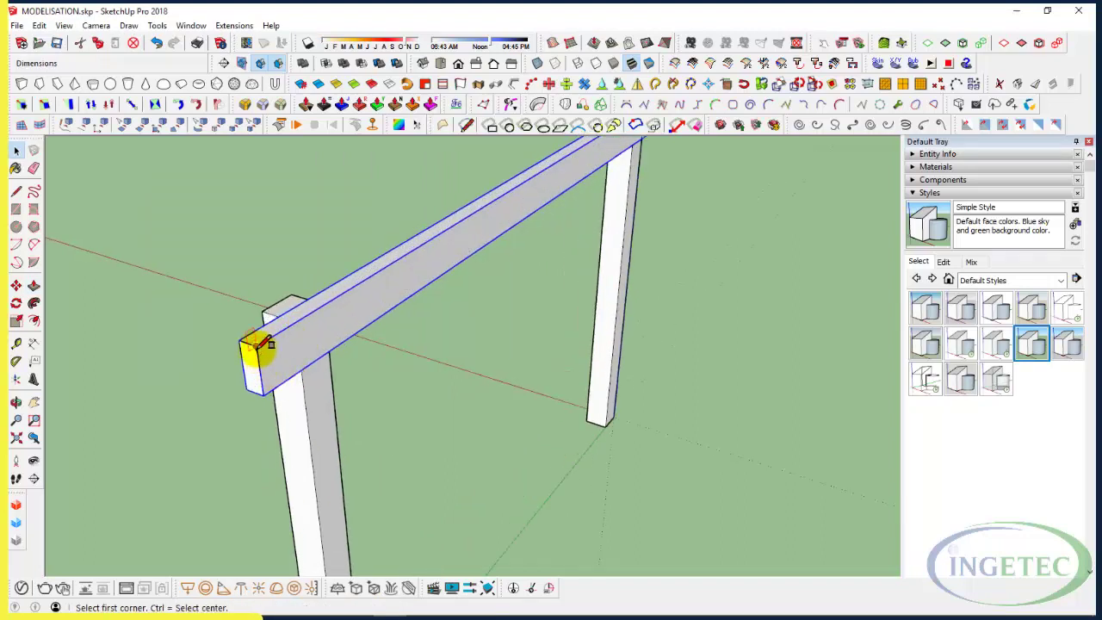
scroll(258, 344, "up", 1)
left_click(255, 345)
type("7;15")
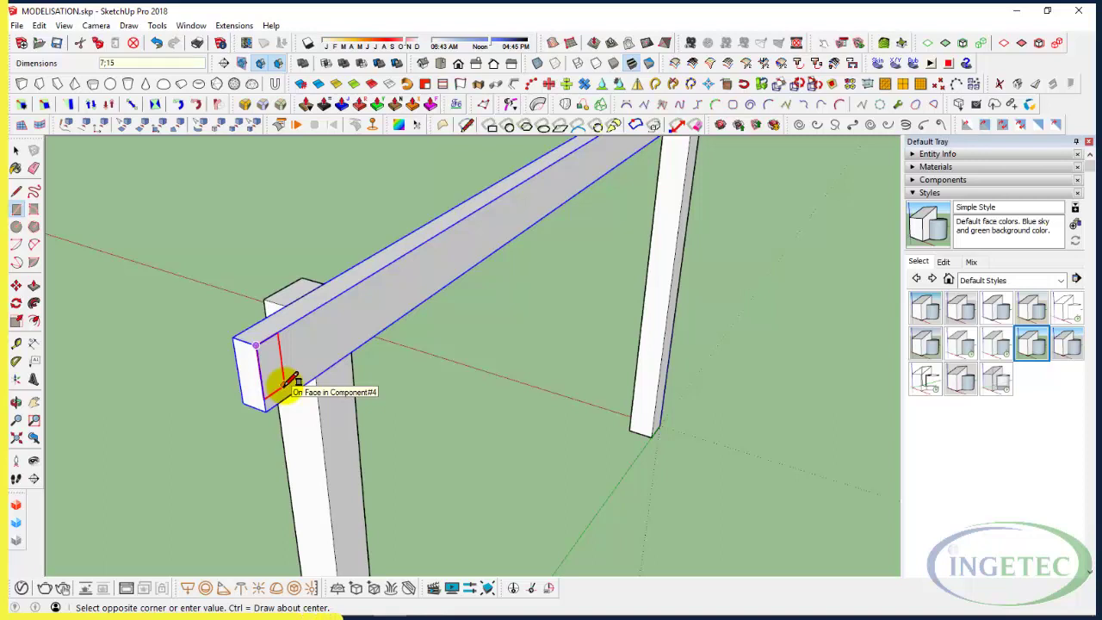
left_click(282, 383)
key("space")
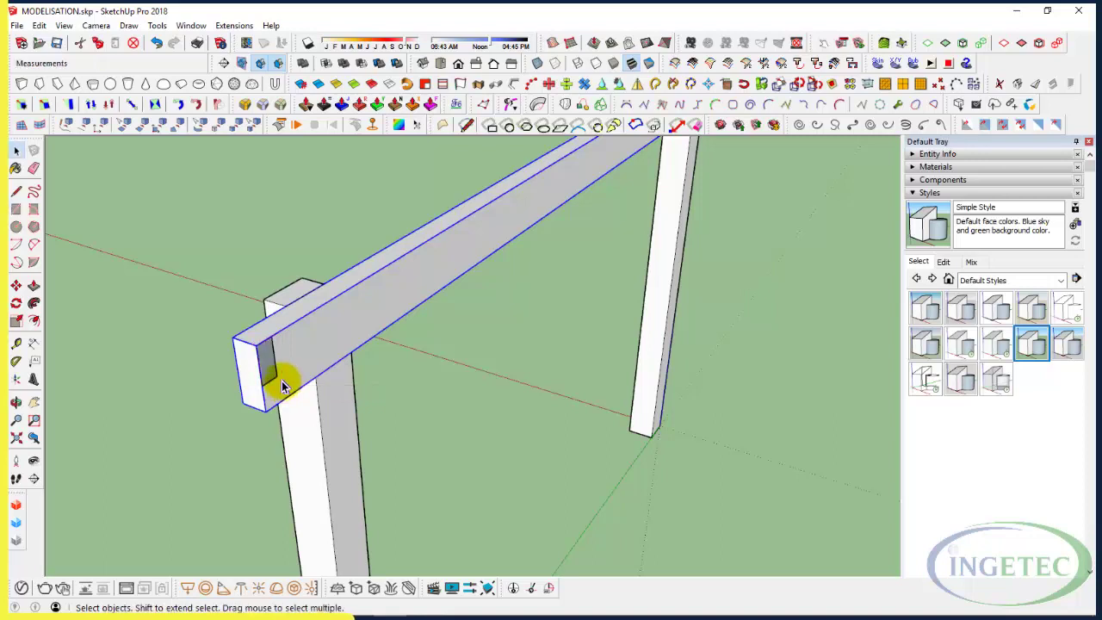
key("p")
left_click_drag(267, 363, 154, 330)
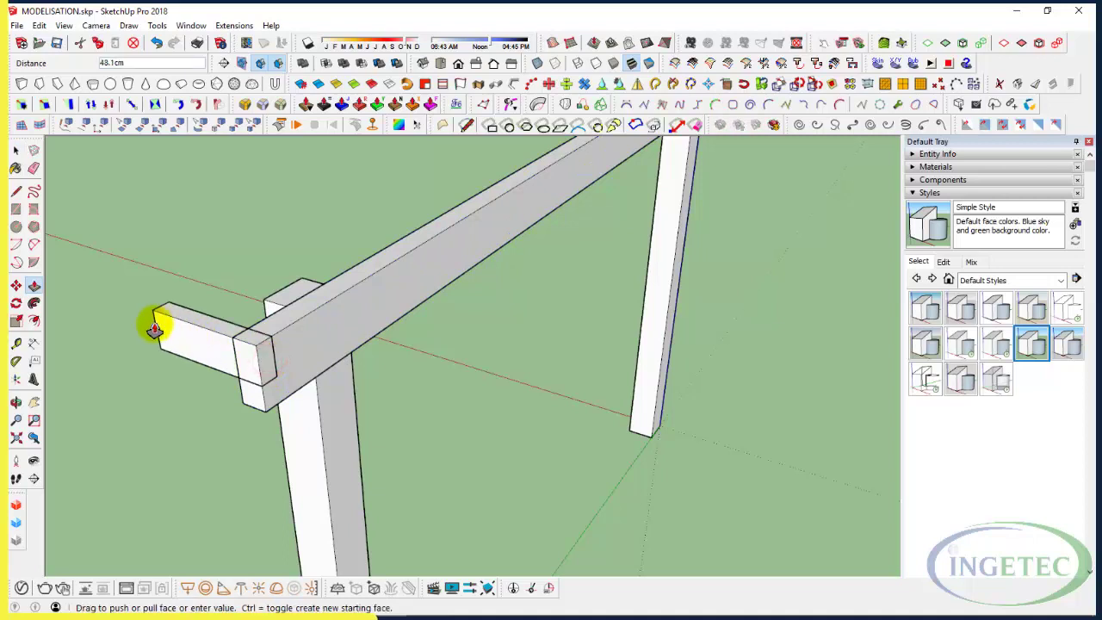
key("Return")
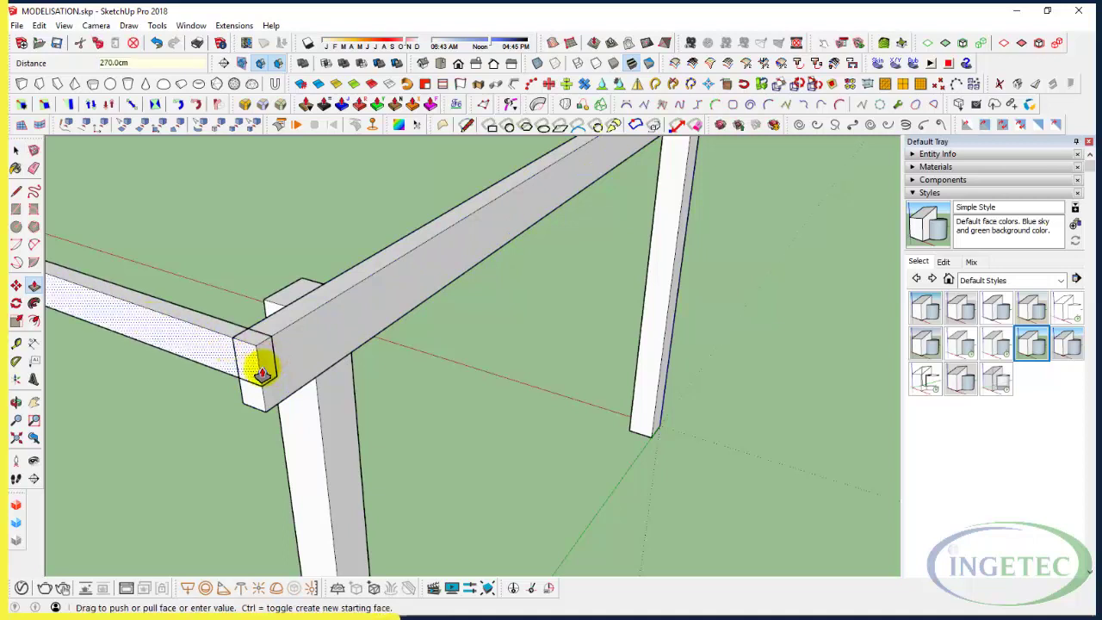
Push the side beam's joint end past the post so it overhangs slightly, then select it.
left_click_drag(263, 369, 358, 383)
type("30")
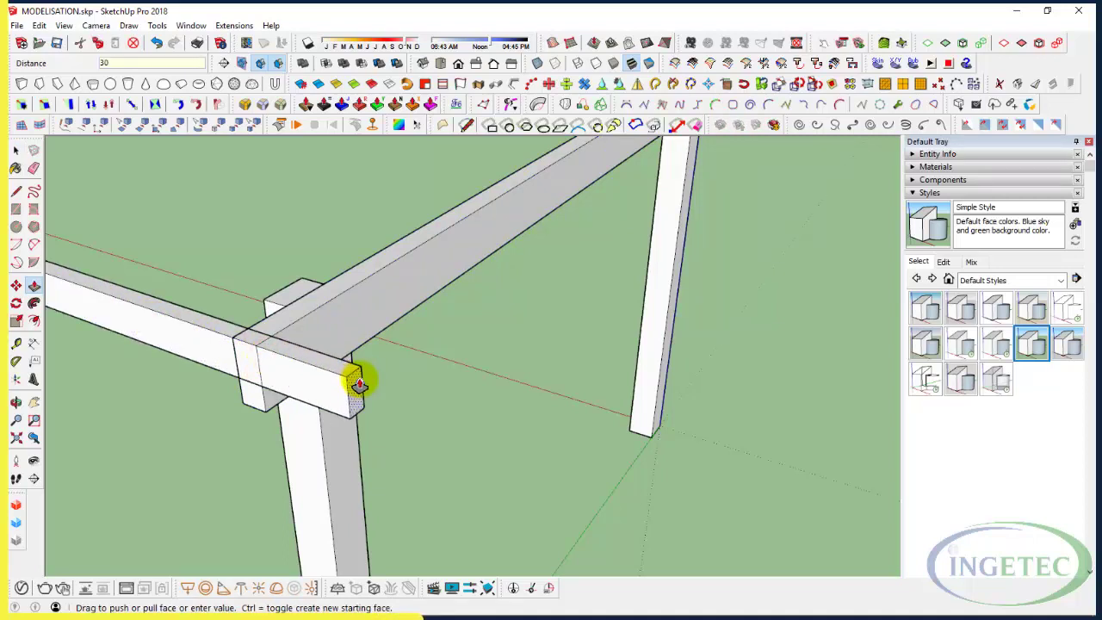
key("Return")
scroll(435, 388, "down", 3)
key("space")
left_click(393, 375)
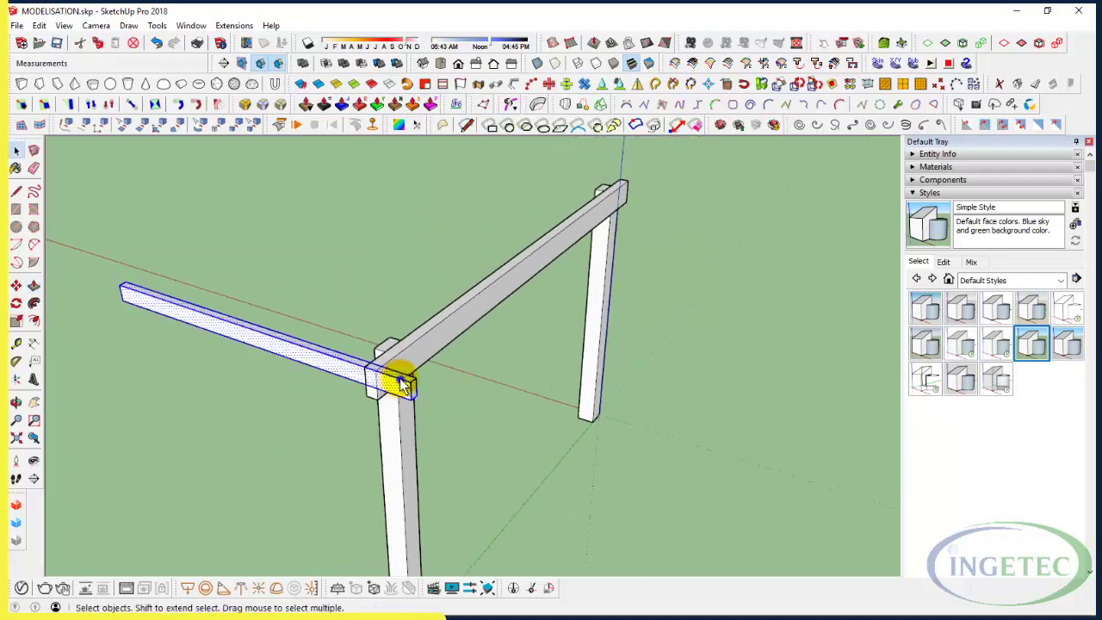
Make the side beam a component and set it on top of the main beam as a rafter.
right_click(401, 384)
left_click(478, 253)
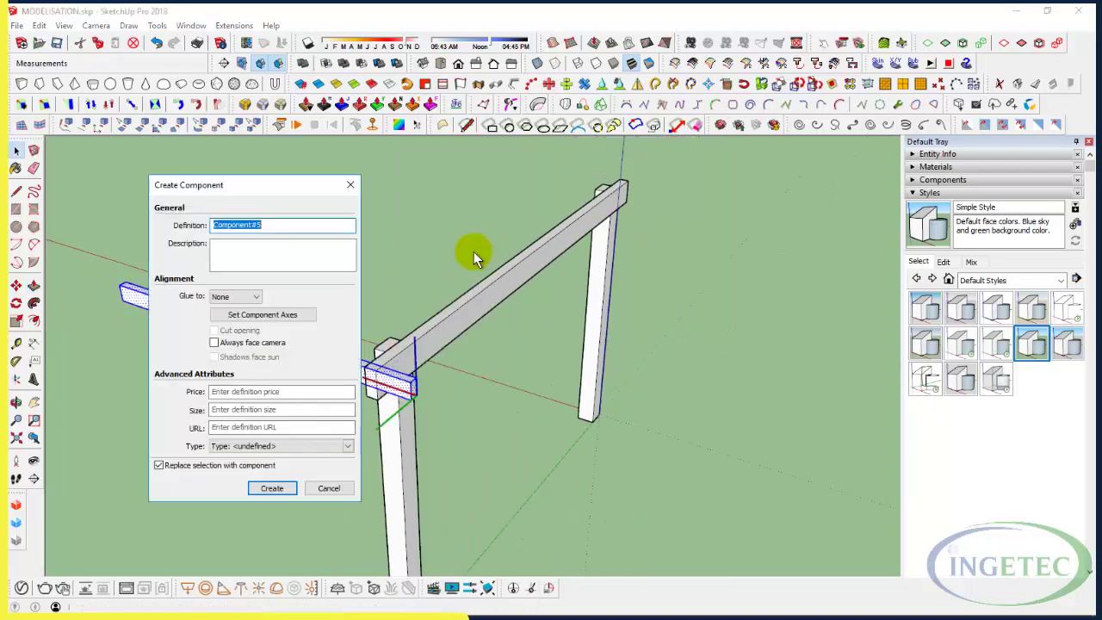
key("Return")
scroll(410, 388, "up", 2)
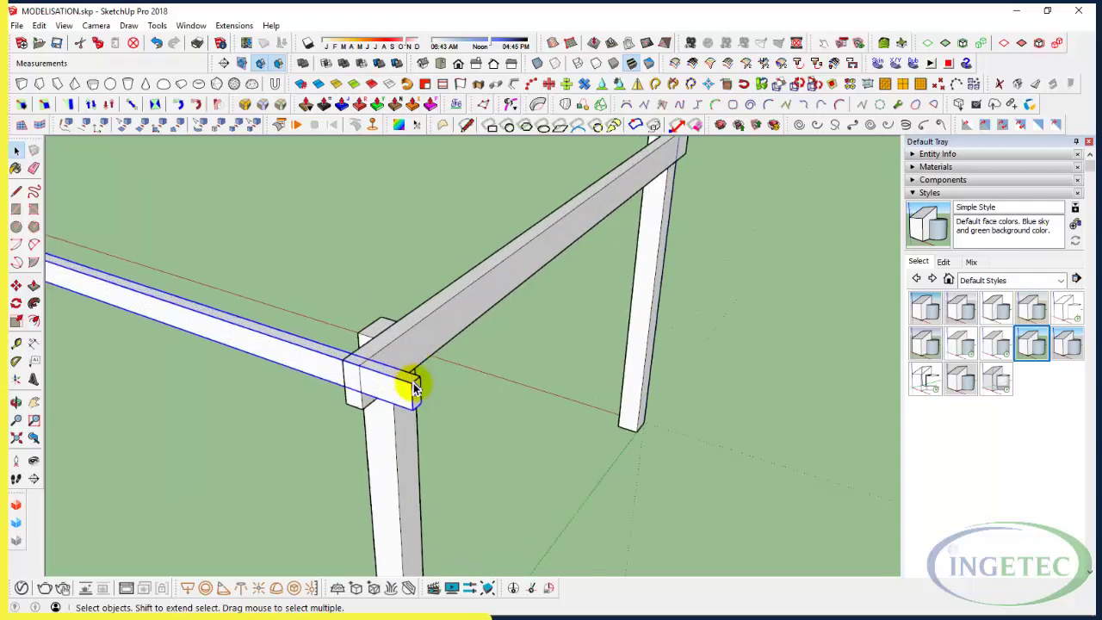
key("m")
left_click(363, 394)
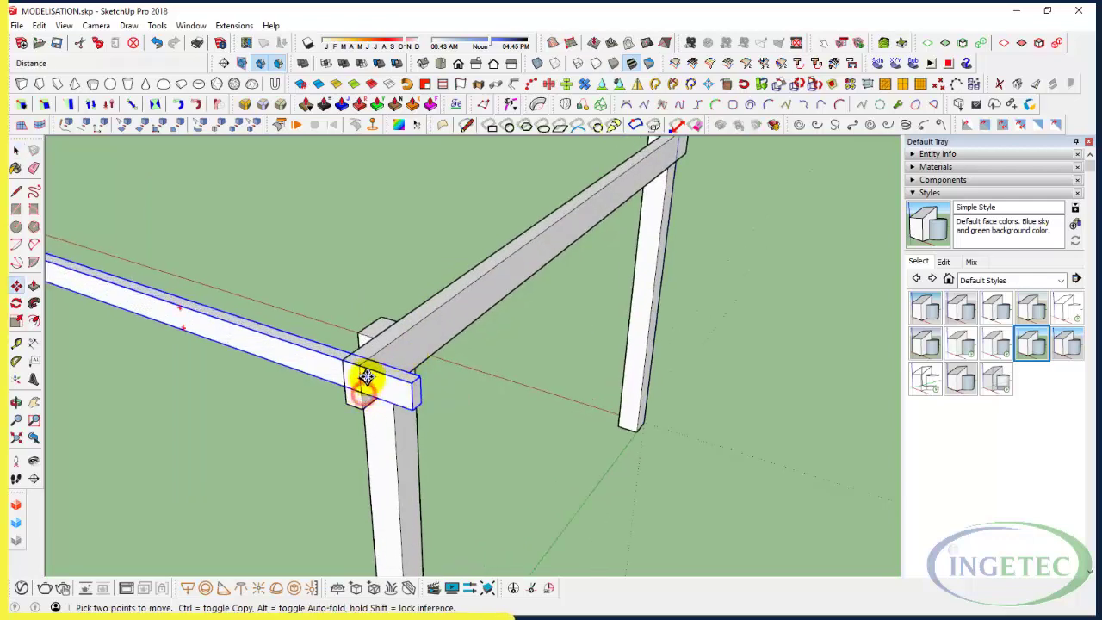
left_click(358, 368)
Copy the rafter to the beam's far end and array ten evenly spaced rafters with /10.
mouse_move(359, 370)
middle_mouse_down()
mouse_move(300, 351)
mouse_move(91, 357)
middle_mouse_up()
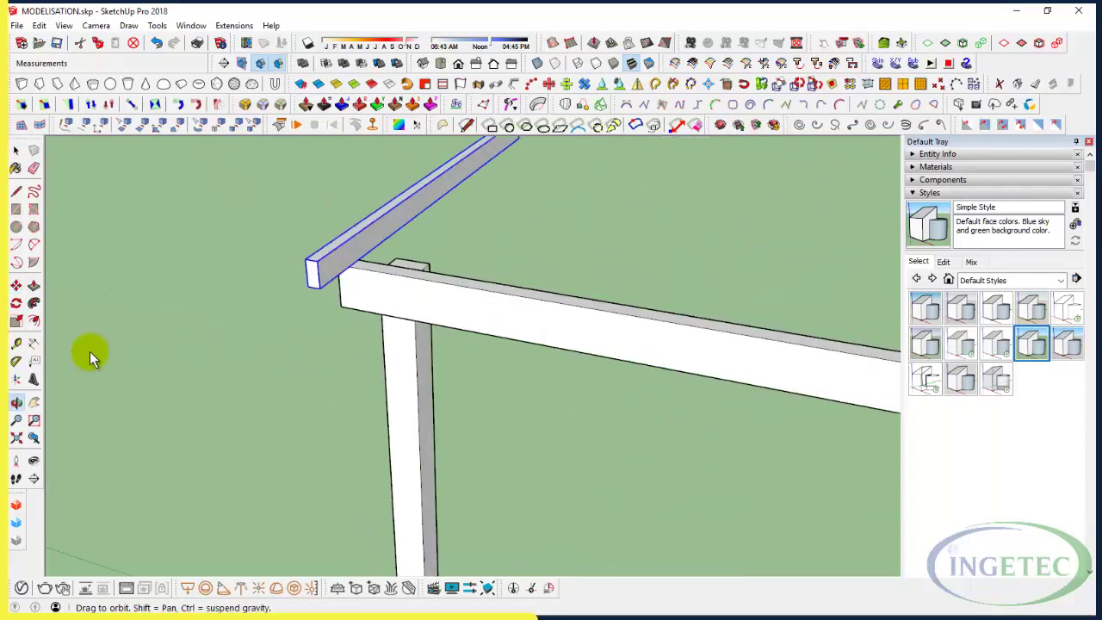
key("ctrl")
left_click(348, 266)
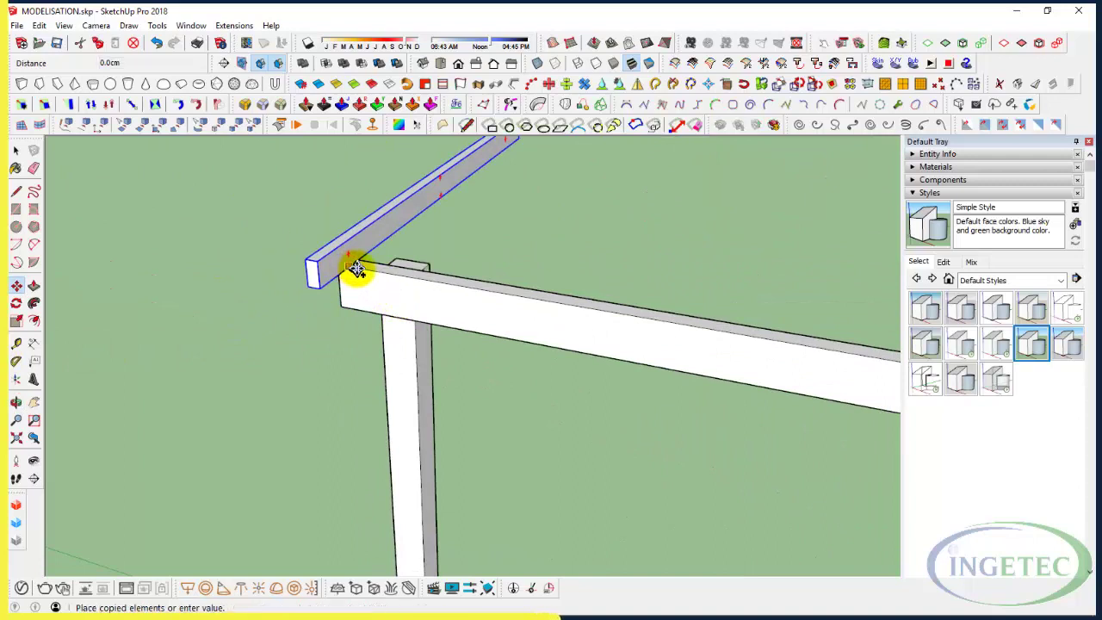
scroll(314, 261, "down", 2)
scroll(318, 263, "down", 3)
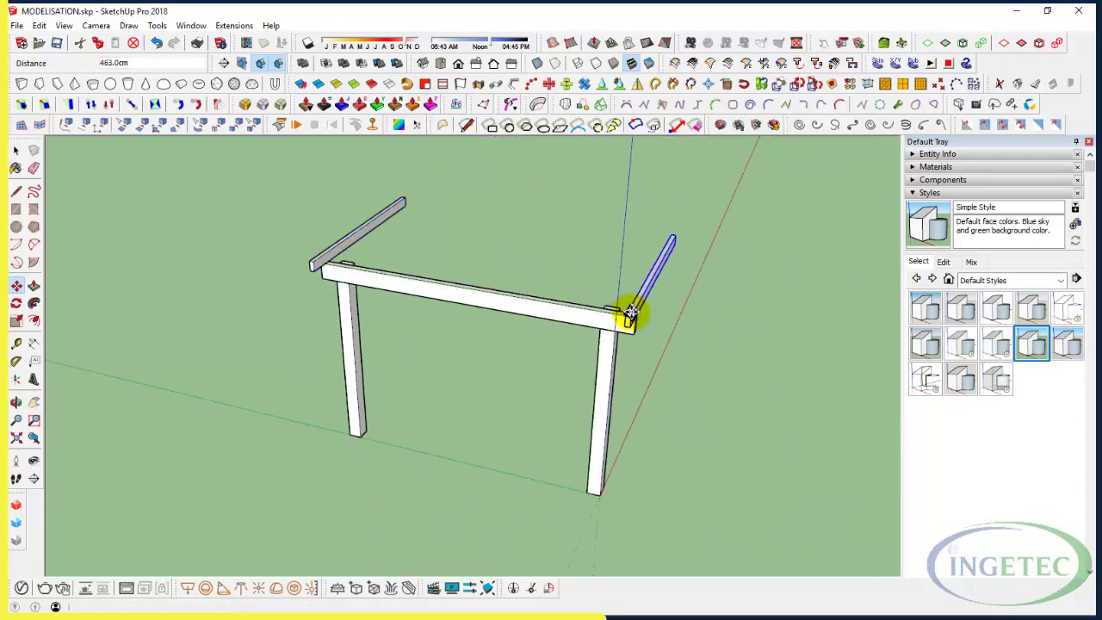
left_click(631, 312)
type("/10")
key("Return")
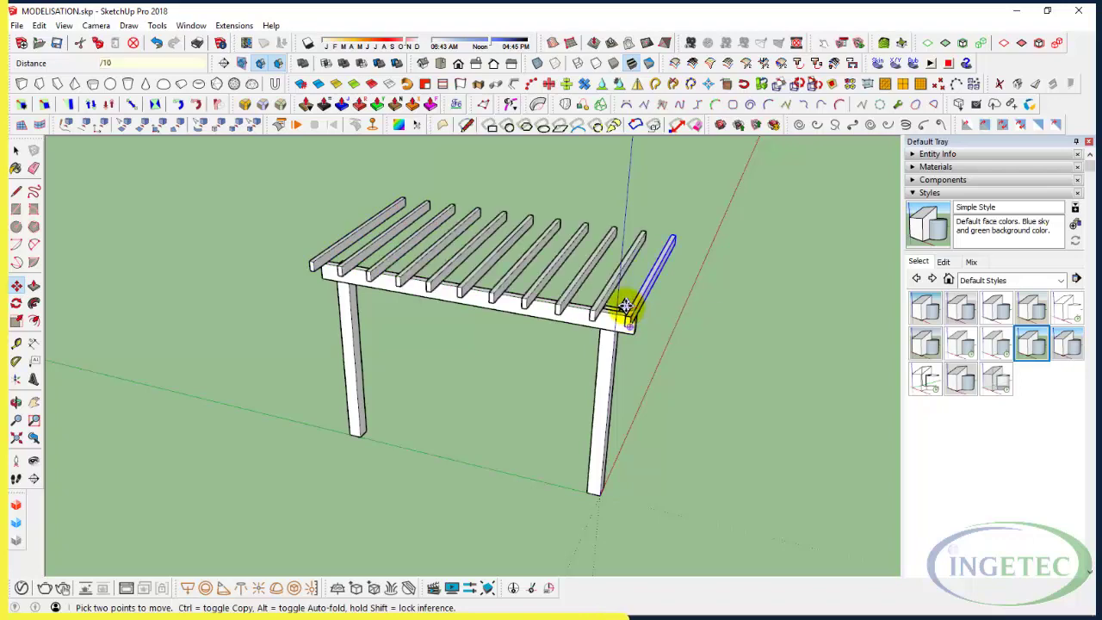
key("space")
mouse_move(590, 319)
middle_mouse_down()
mouse_move(594, 207)
mouse_move(388, 288)
mouse_move(283, 301)
mouse_move(543, 297)
middle_mouse_up()
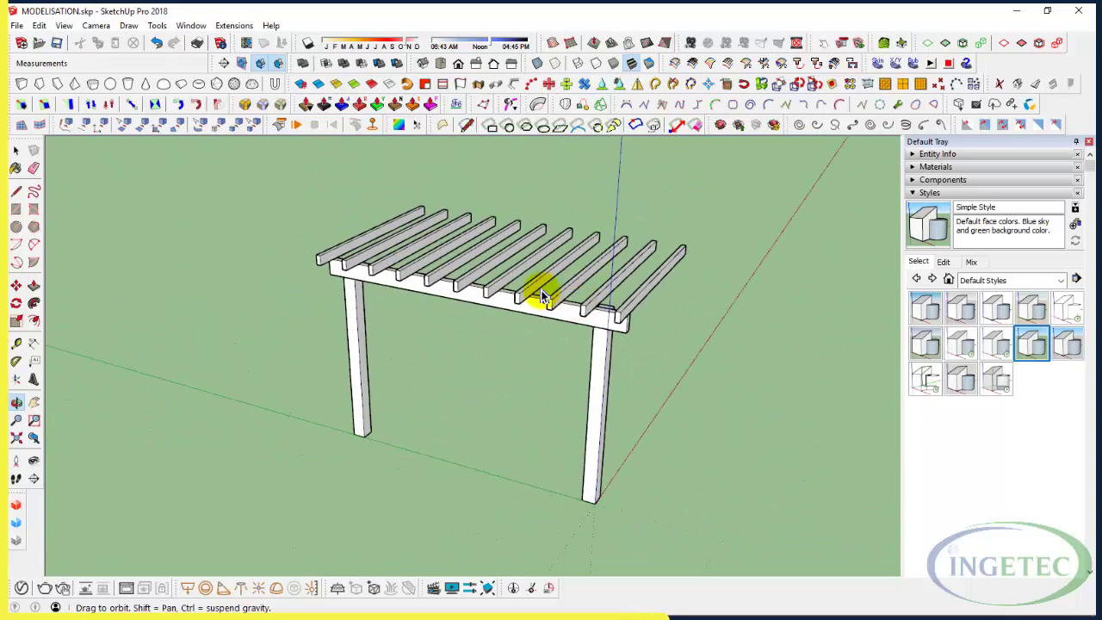
Import Outdoor design.jpg with Use Image As set to New Matched Photo.
left_click(19, 26)
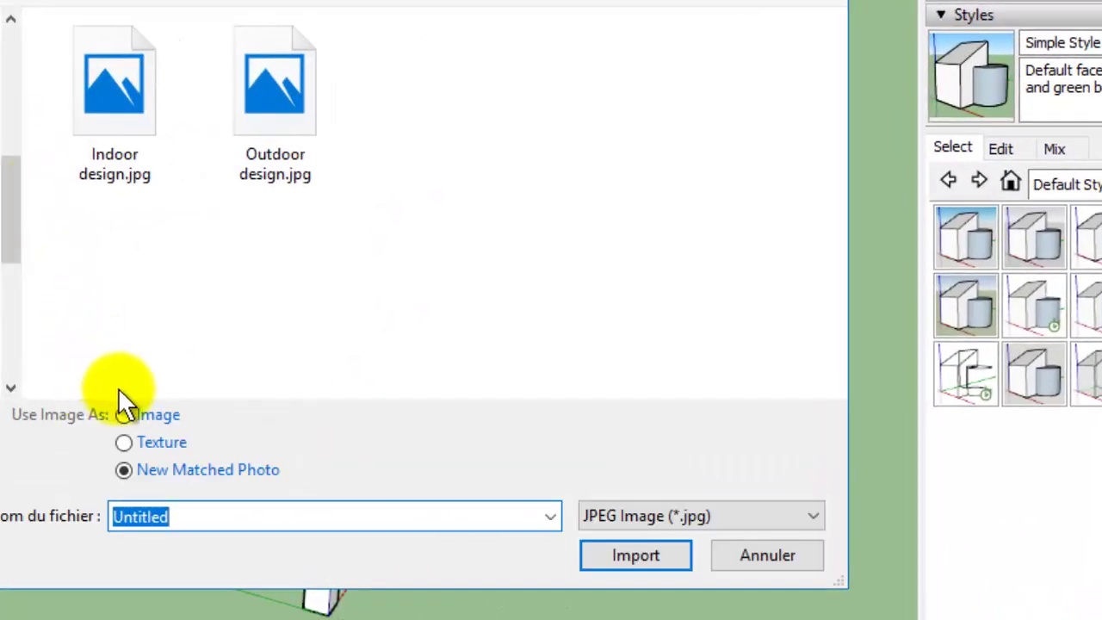
left_click(152, 471)
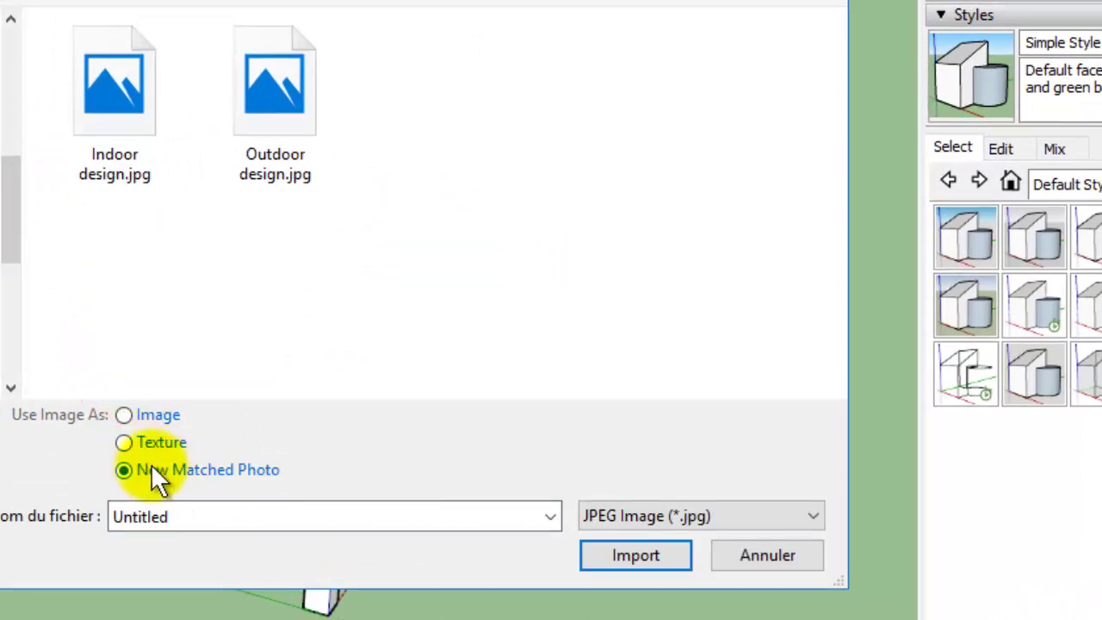
left_click(277, 76)
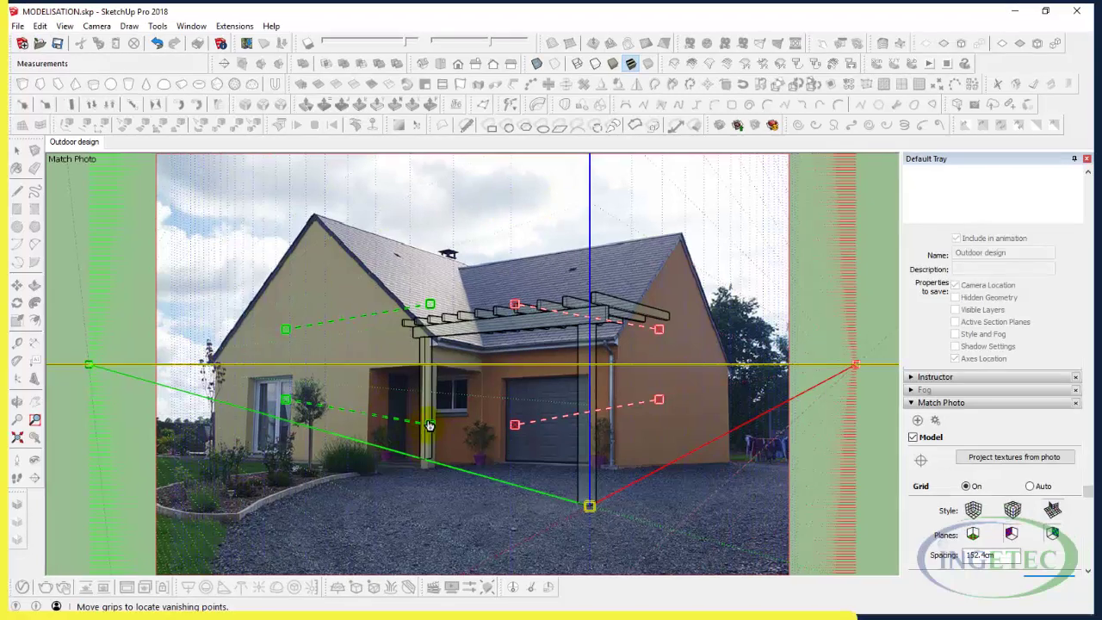
Align the lower green perspective line with the porch's bottom edge at the pillar base.
left_click_drag(426, 426, 416, 463)
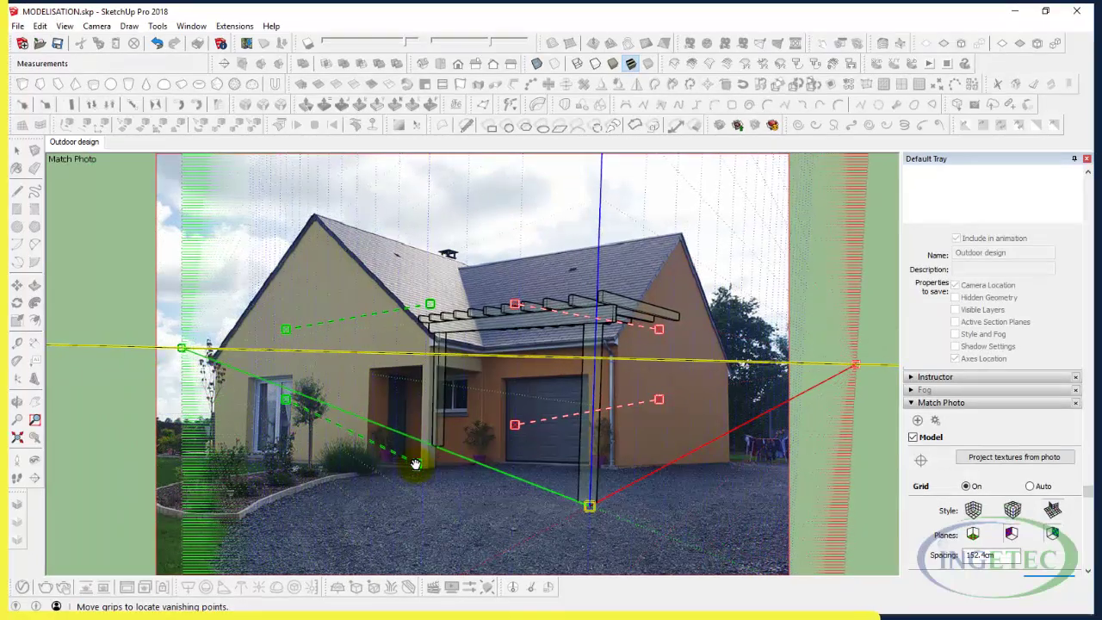
left_click_drag(285, 398, 365, 463)
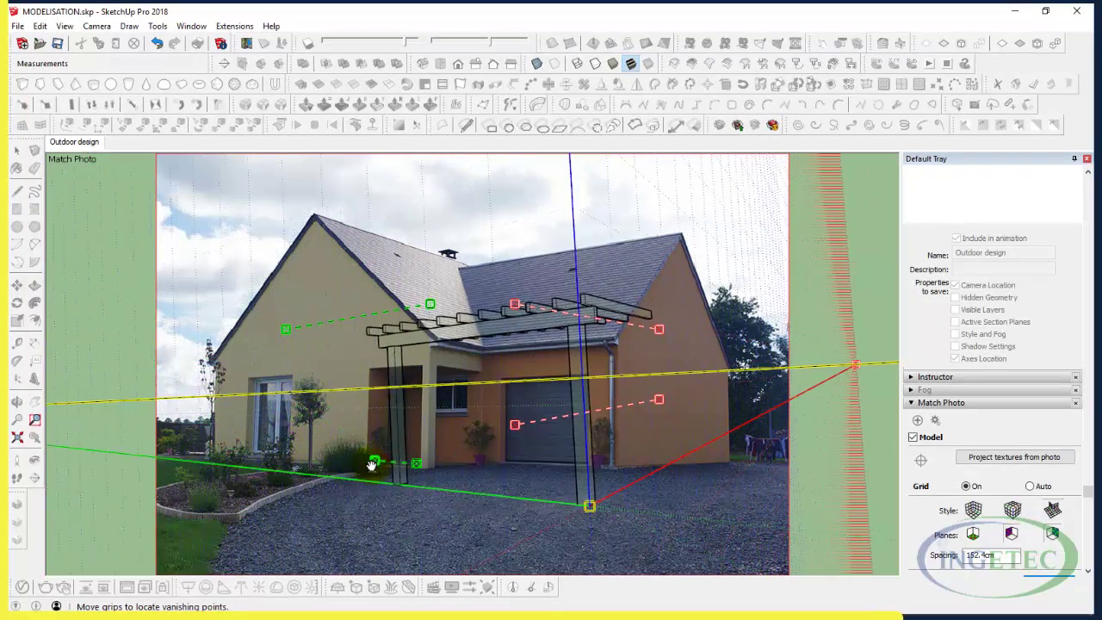
scroll(365, 459, "up", 2)
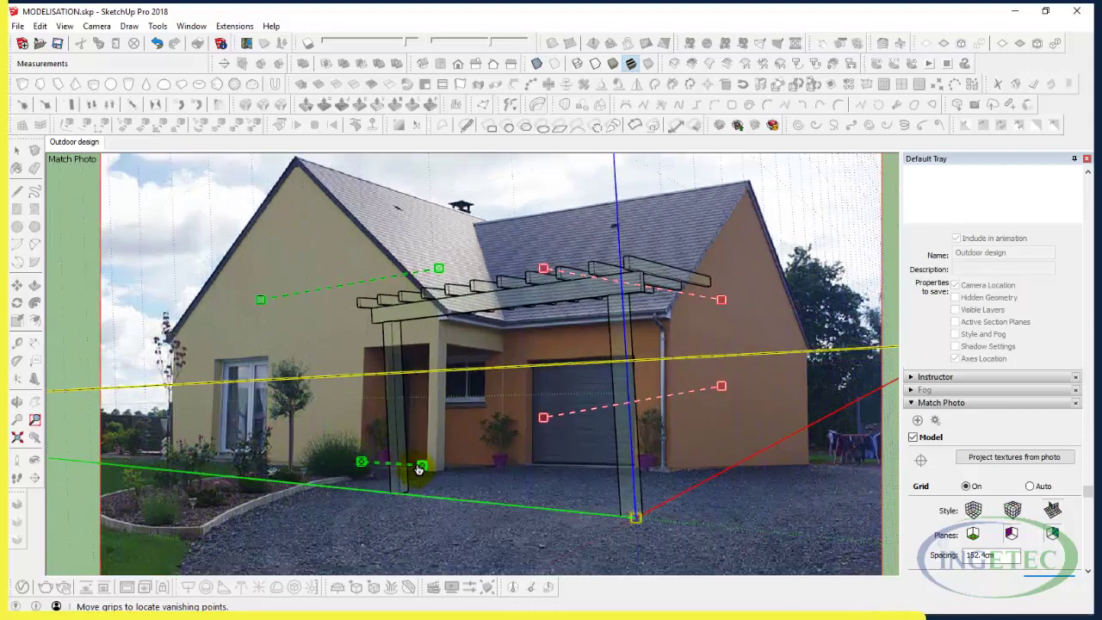
scroll(419, 467, "up", 3)
scroll(422, 473, "up", 3)
scroll(431, 463, "up", 3)
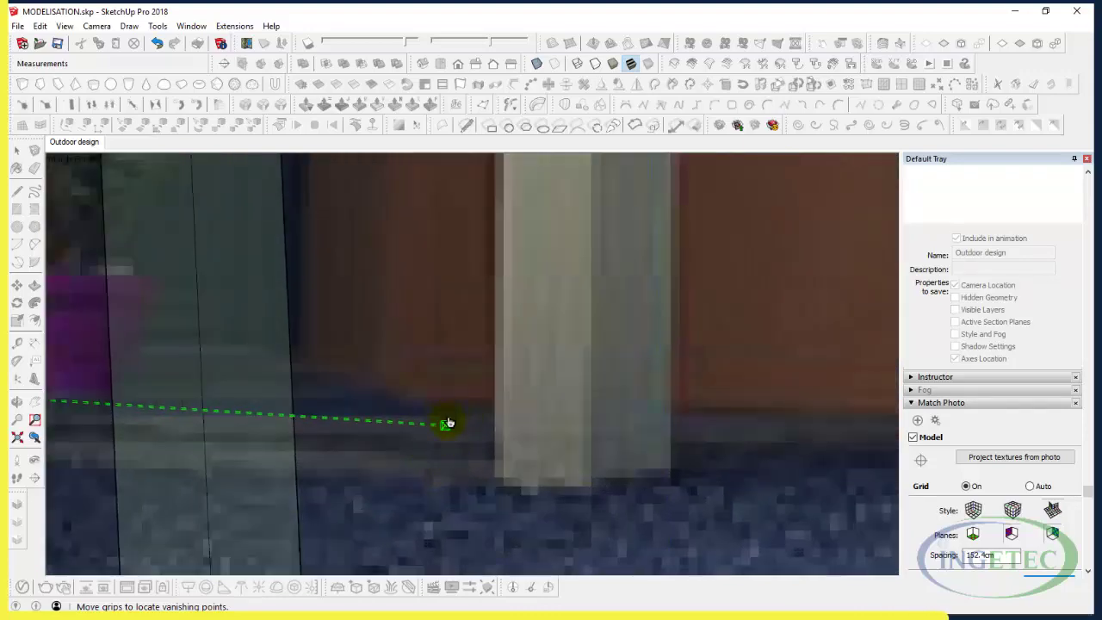
left_click_drag(443, 425, 490, 435)
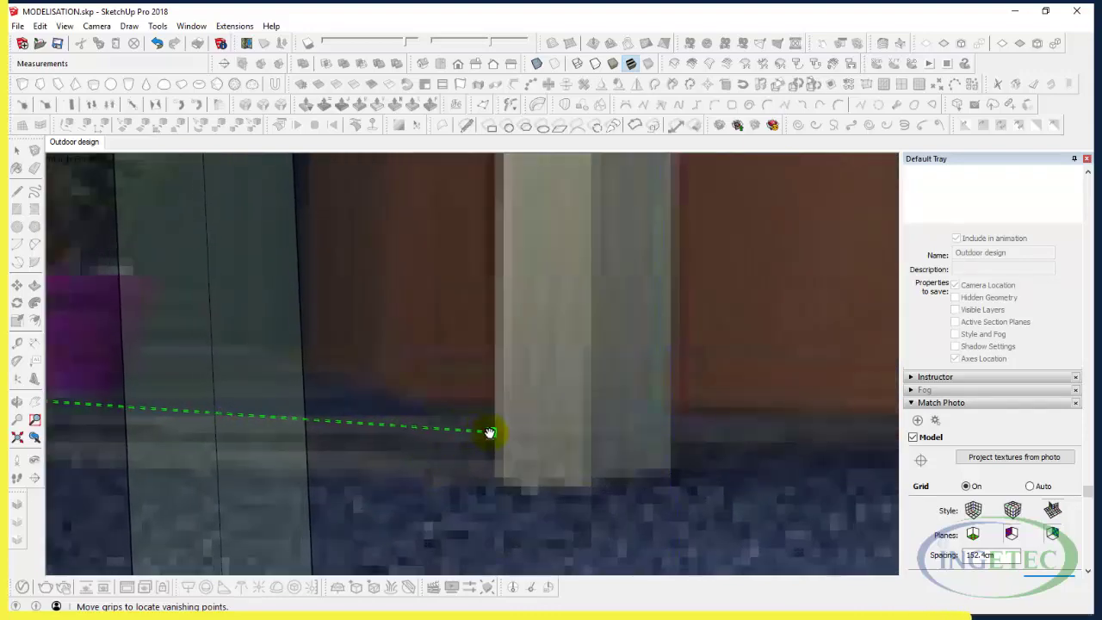
scroll(680, 331, "down", 1)
scroll(213, 375, "down", 1)
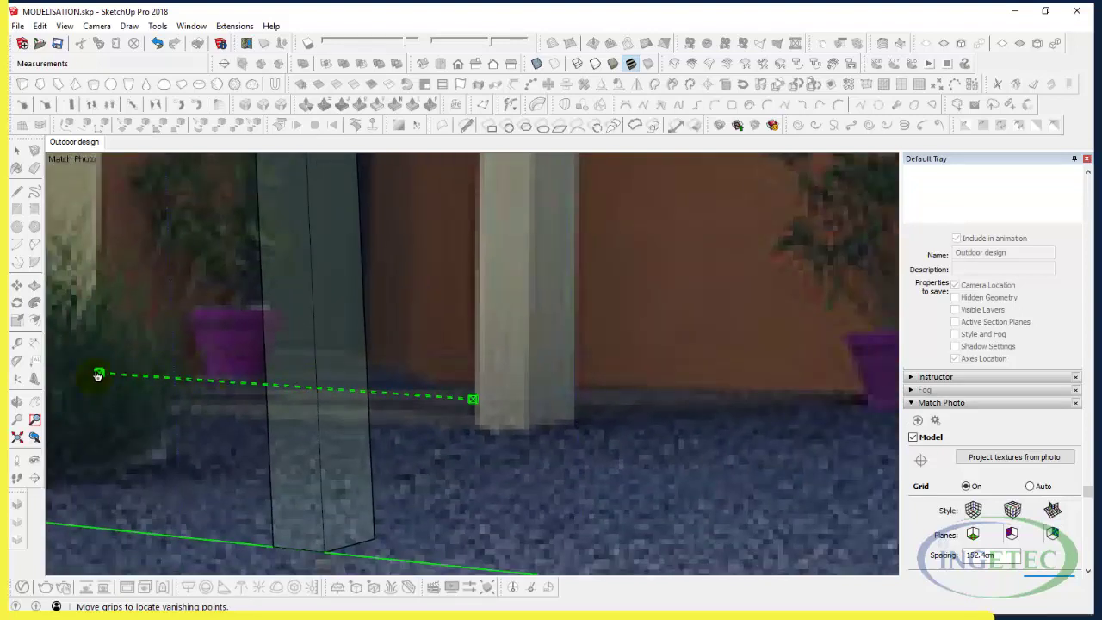
left_click_drag(98, 374, 180, 389)
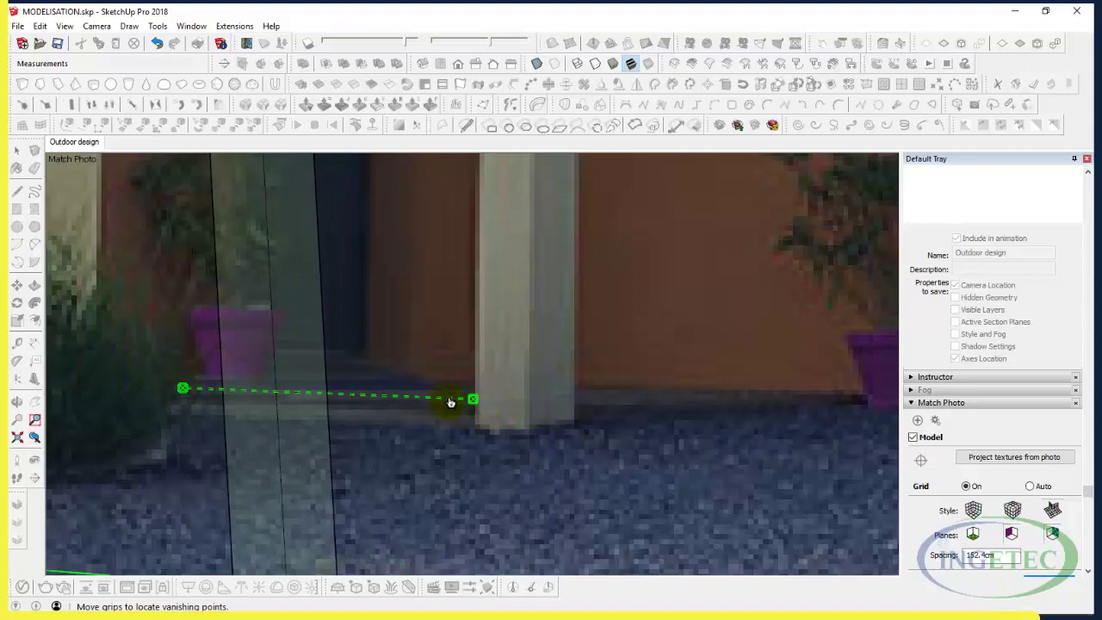
scroll(451, 403, "up", 1)
left_click_drag(478, 398, 474, 394)
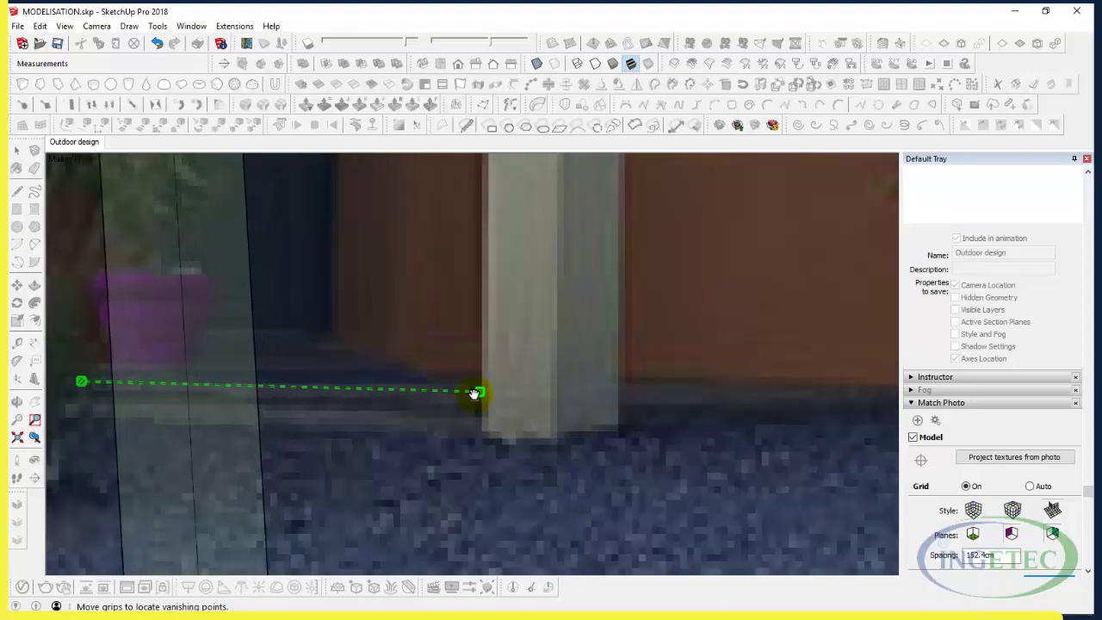
Align the upper green perspective line with the porch opening's top edge and corner.
scroll(512, 413, "down", 3)
scroll(504, 428, "down", 2)
scroll(443, 353, "down", 2)
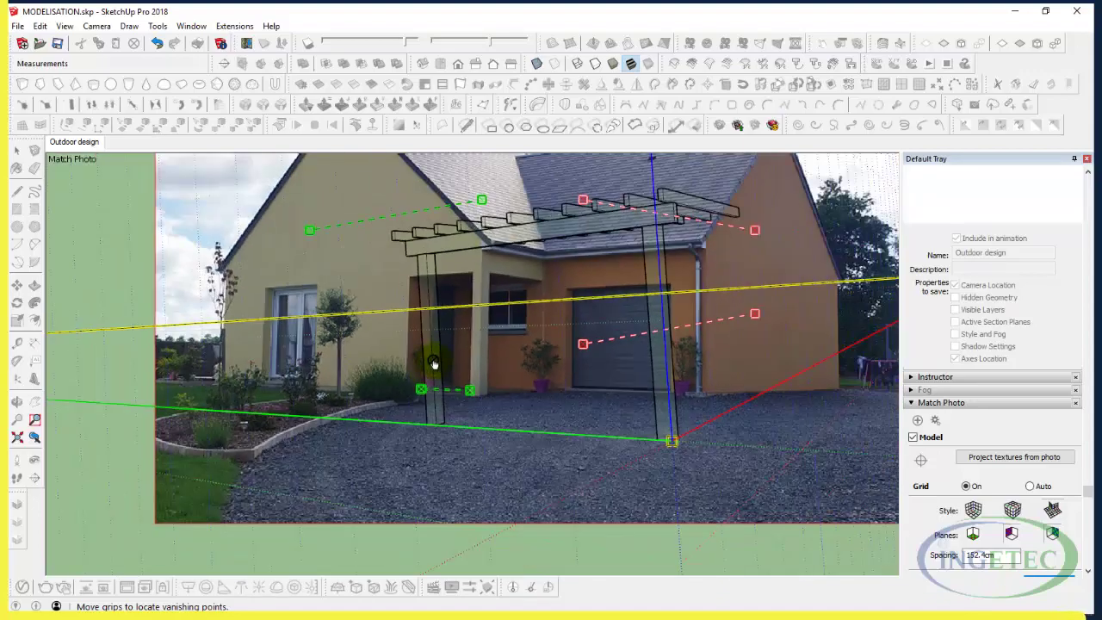
left_click_drag(485, 201, 477, 275)
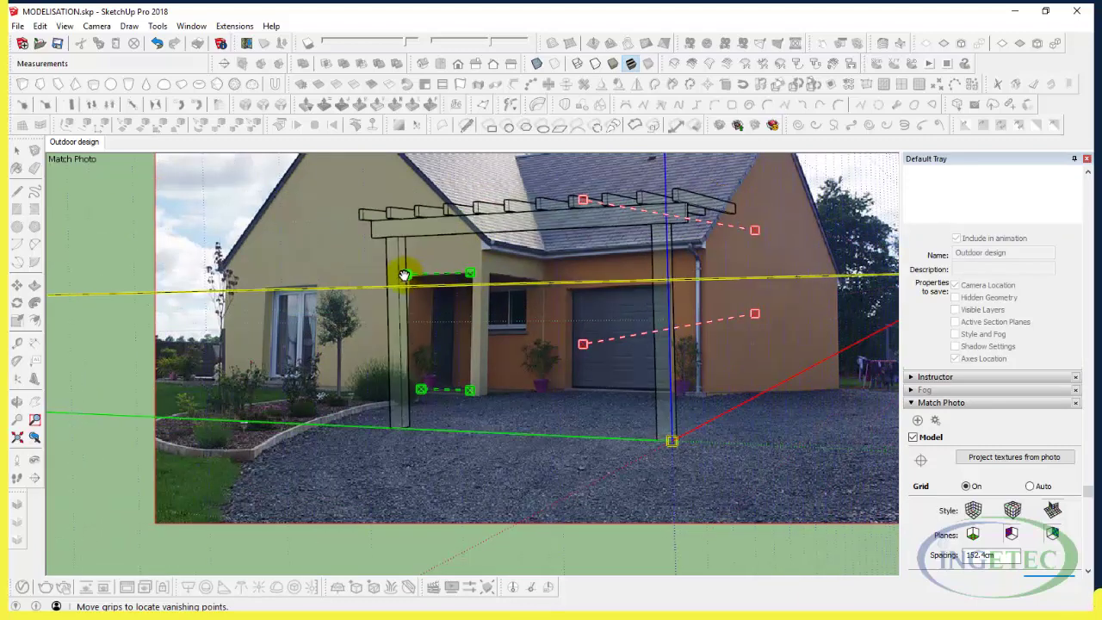
left_click_drag(311, 233, 410, 274)
scroll(452, 284, "up", 2)
scroll(511, 251, "up", 2)
scroll(529, 249, "up", 2)
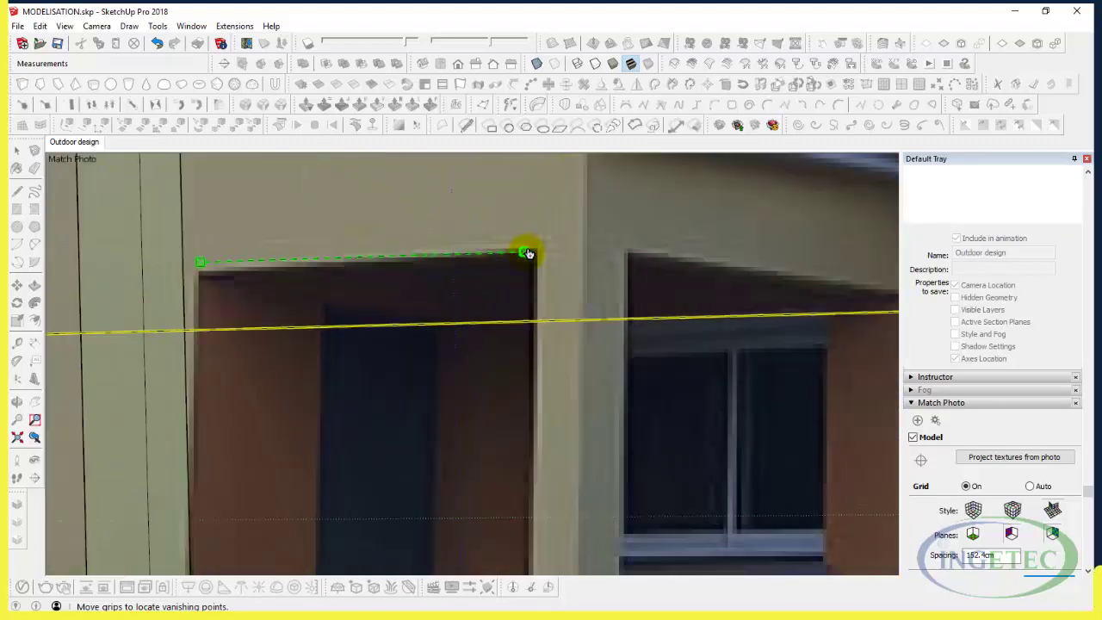
left_click_drag(529, 249, 533, 251)
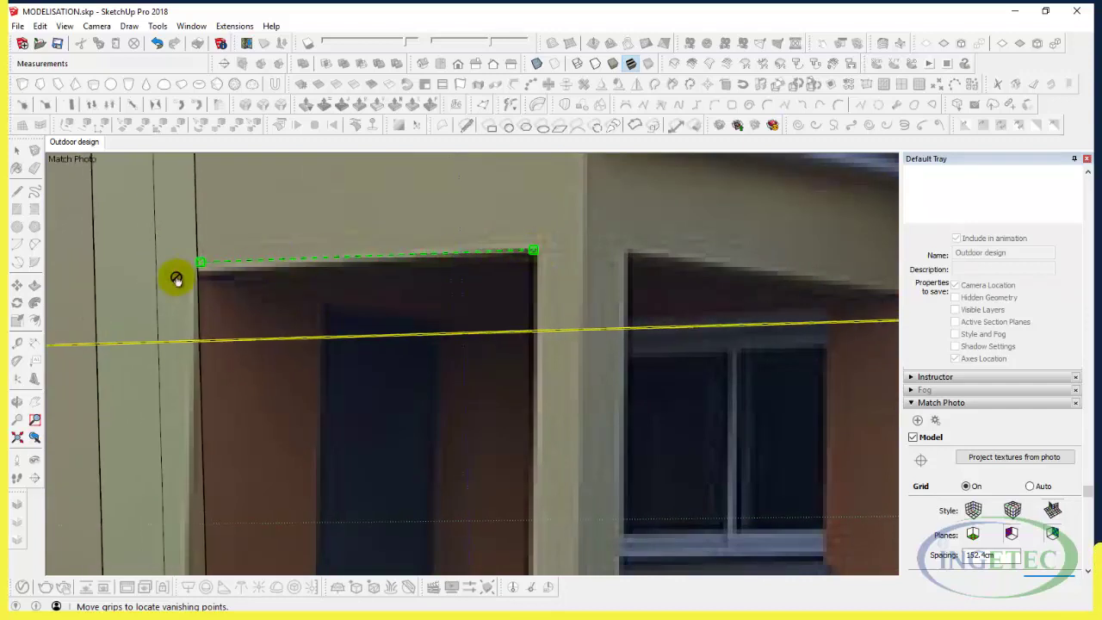
left_click_drag(198, 262, 192, 268)
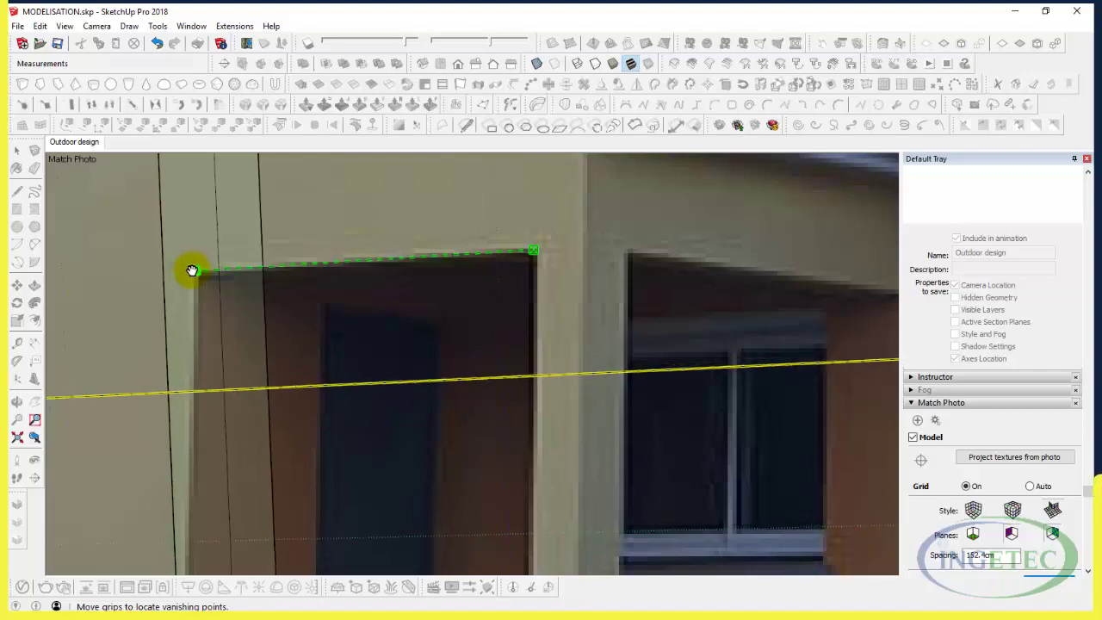
scroll(130, 311, "down", 2)
scroll(130, 311, "down", 3)
scroll(155, 315, "down", 3)
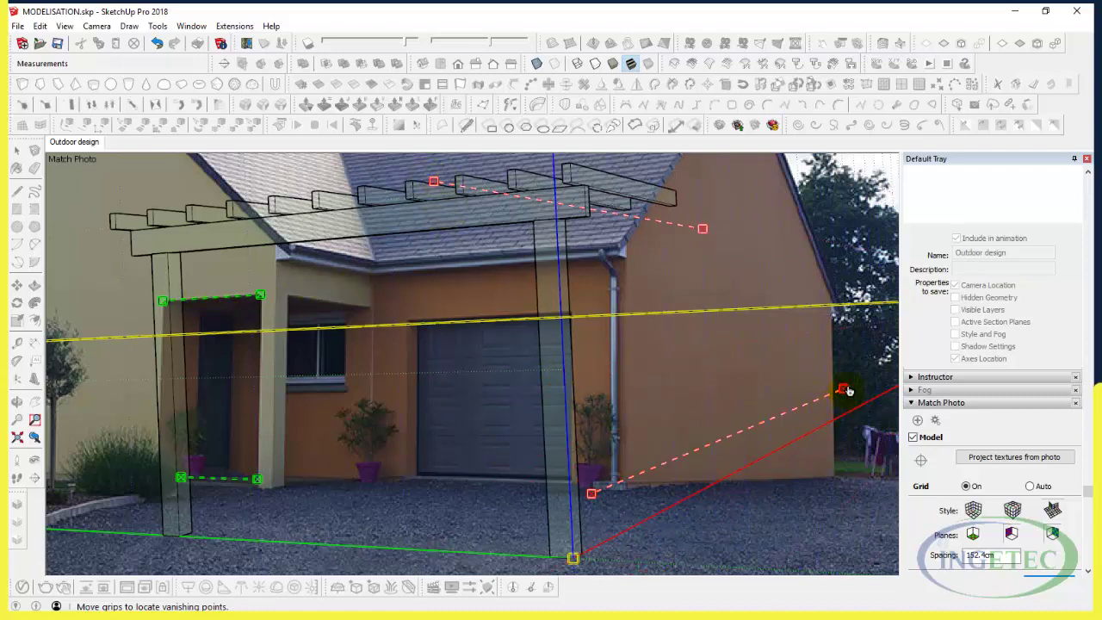
Align the lower red perspective line with the garage wall's base.
mouse_move(848, 391)
left_mouse_down()
mouse_move(841, 487)
mouse_move(806, 489)
left_mouse_up()
scroll(843, 465, "up", 5)
scroll(844, 463, "up", 3)
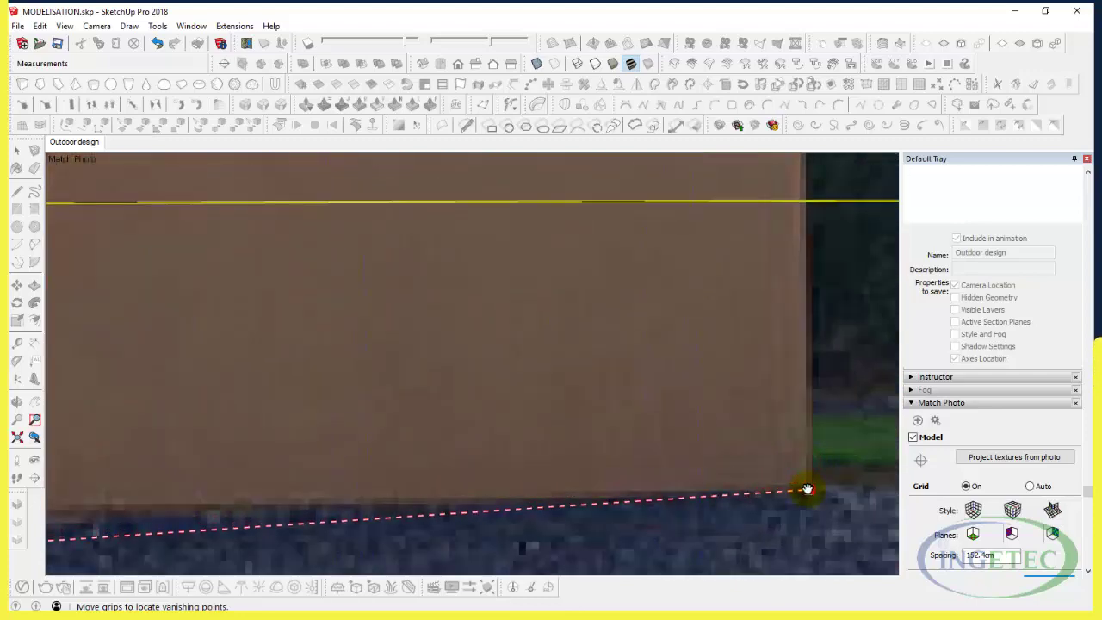
scroll(810, 489, "down", 3)
scroll(827, 412, "down", 2)
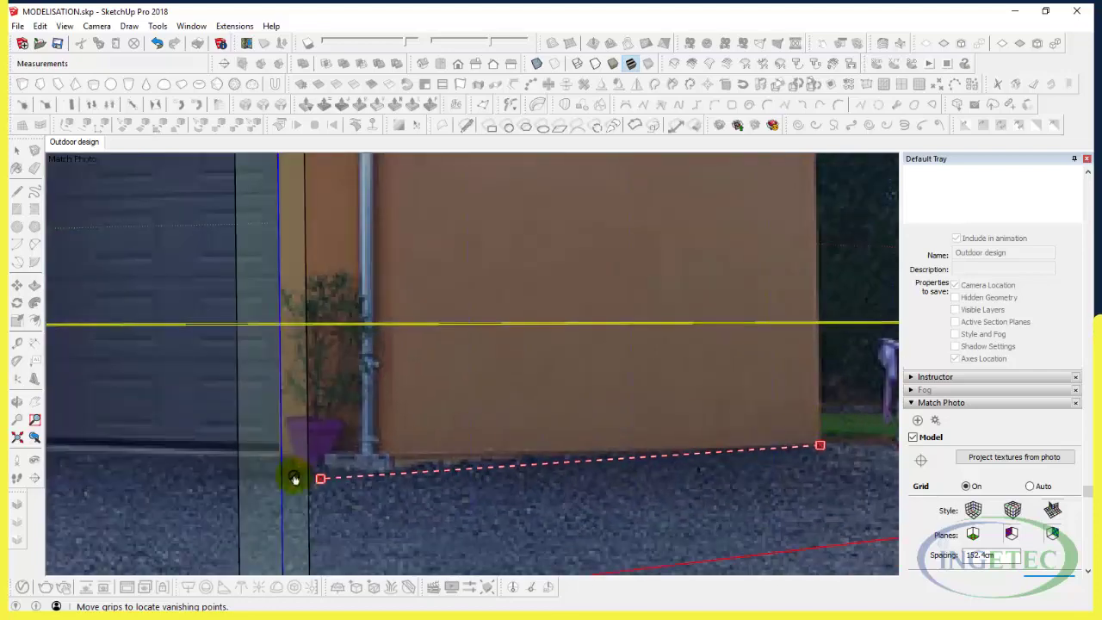
left_click_drag(319, 479, 395, 464)
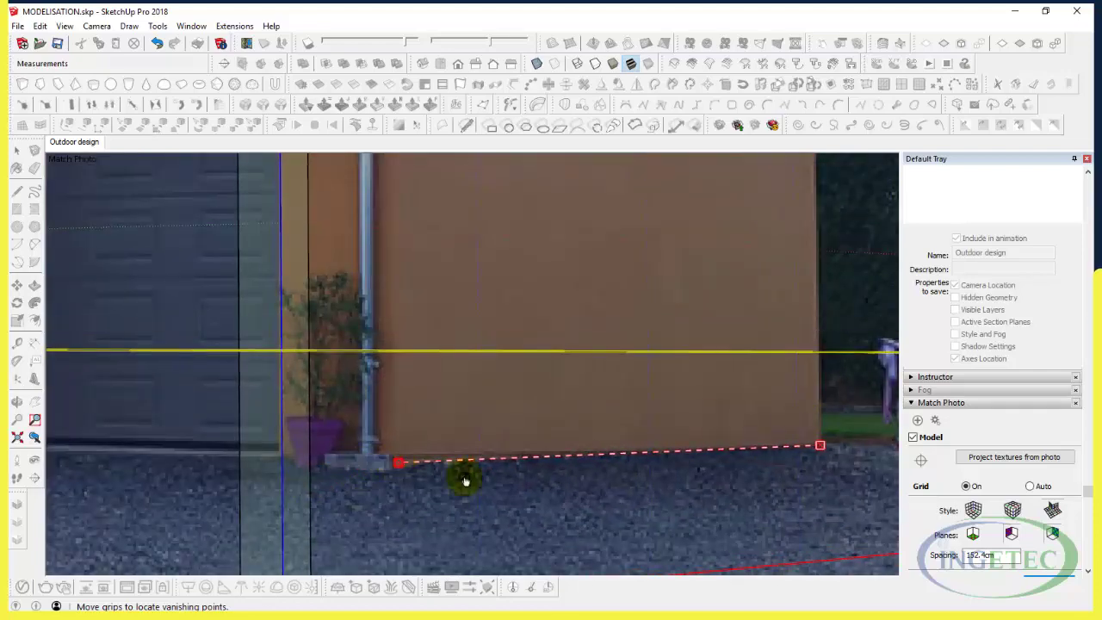
scroll(465, 480, "down", 3)
scroll(414, 237, "up", 2)
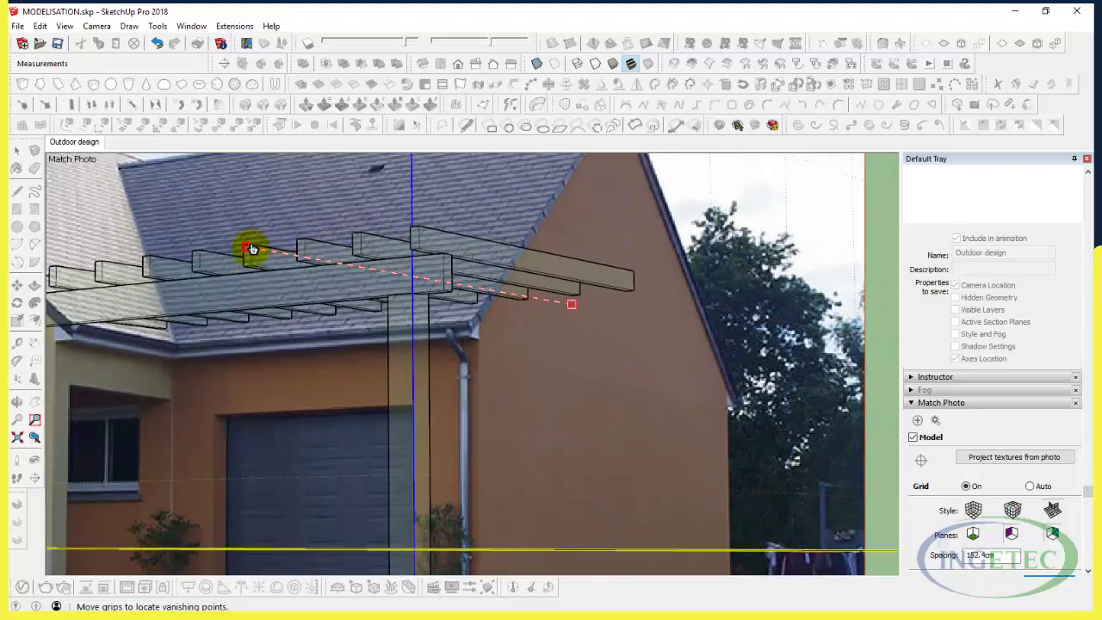
Align the upper red perspective line with the wall's top edge along the window lintel.
left_click_drag(248, 249, 103, 379)
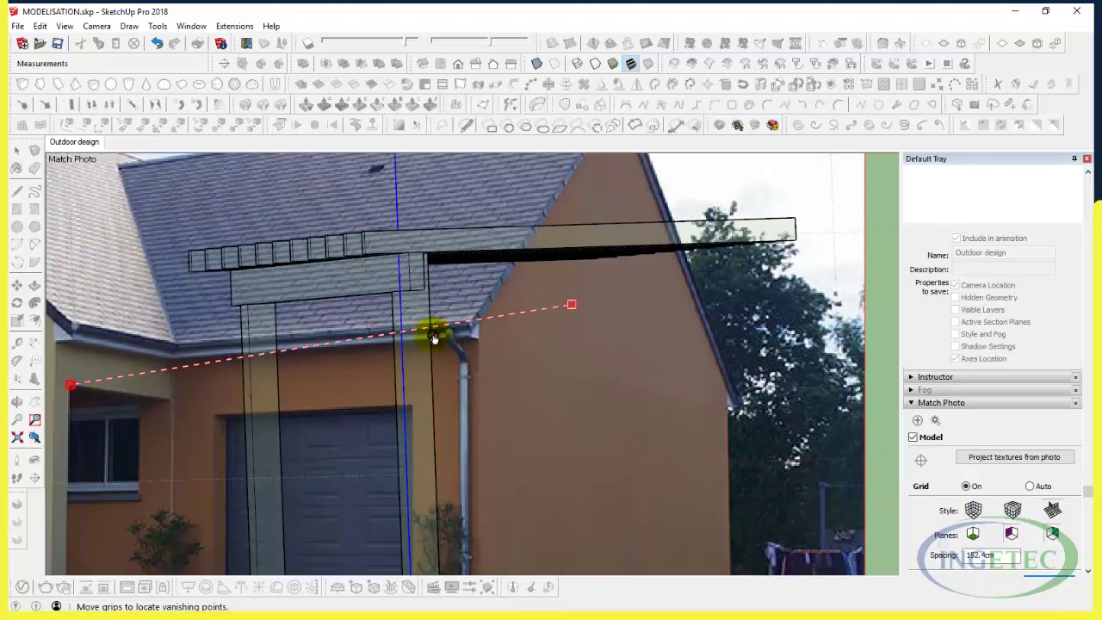
left_click_drag(478, 337, 178, 393)
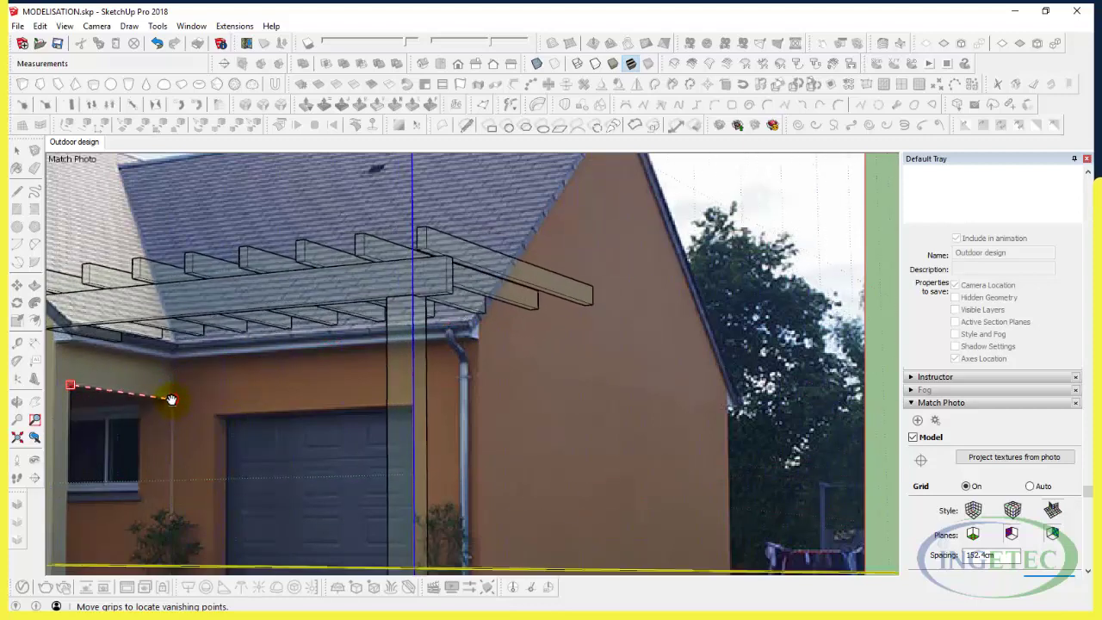
scroll(437, 354, "down", 2)
scroll(437, 354, "up", 2)
scroll(302, 401, "up", 2)
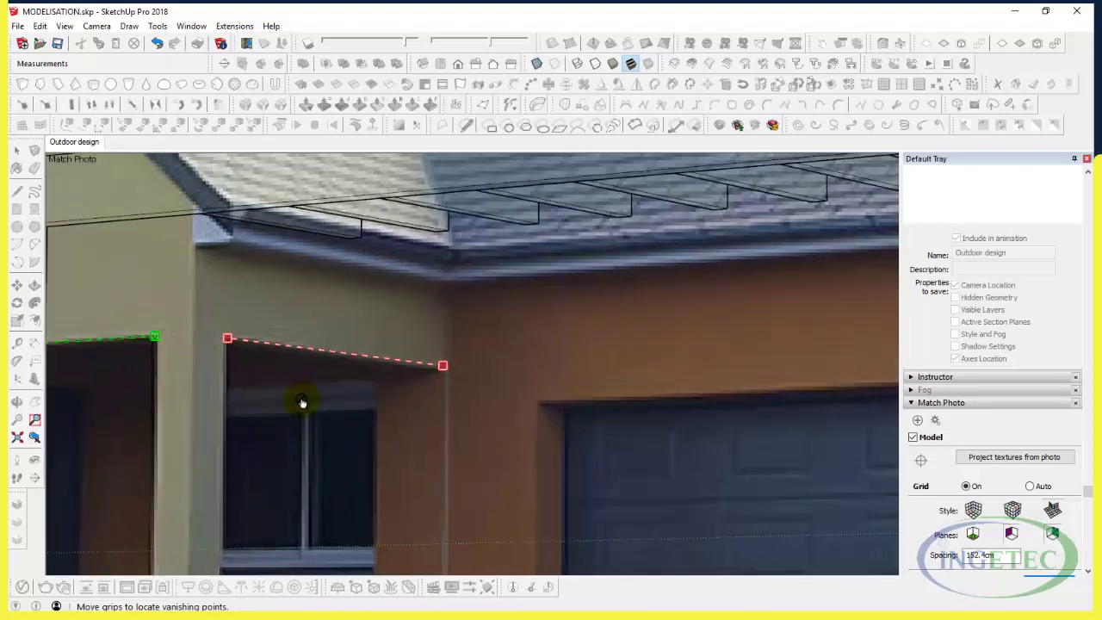
scroll(486, 366, "up", 2)
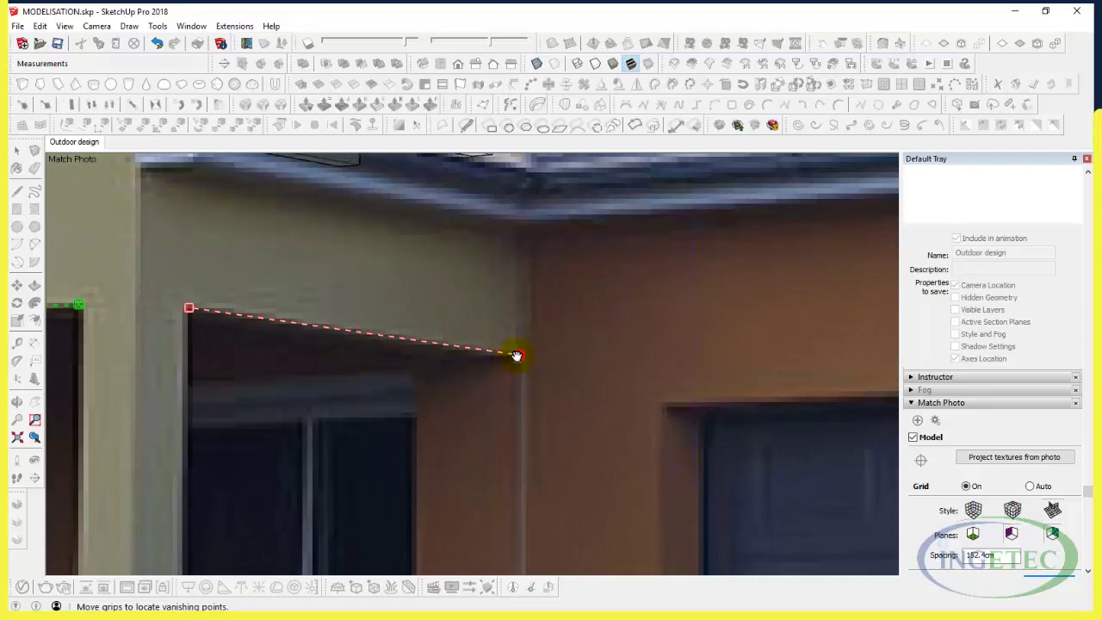
scroll(346, 315, "down", 2)
scroll(353, 307, "down", 1)
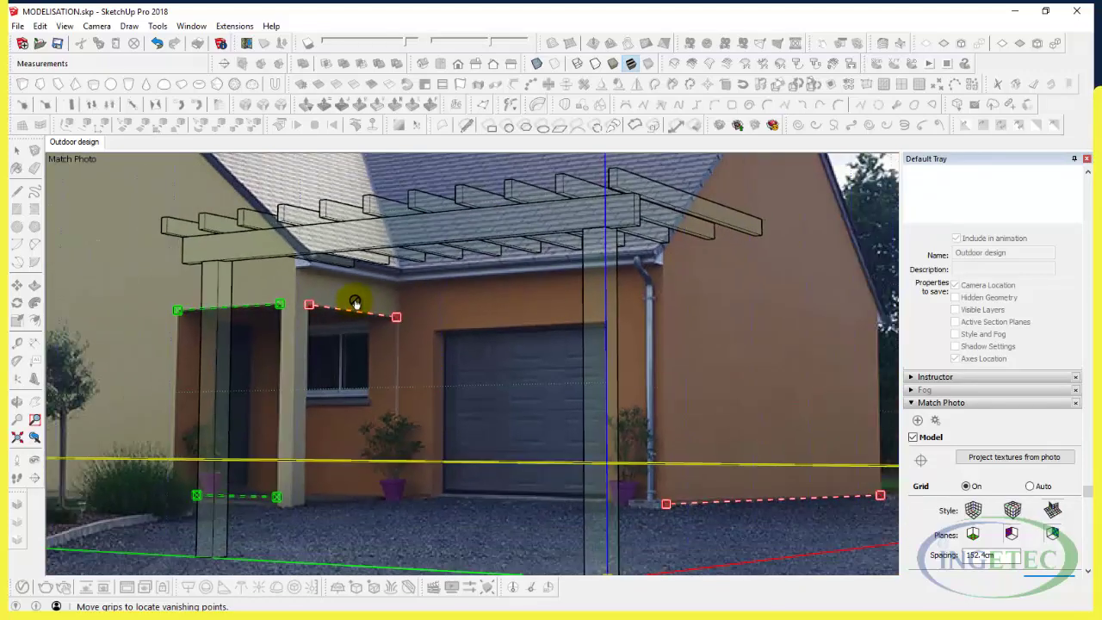
scroll(461, 319, "down", 1)
Scale the pergola down and set its origin on the gravel at the garage's front corner.
left_click_drag(529, 300, 528, 358)
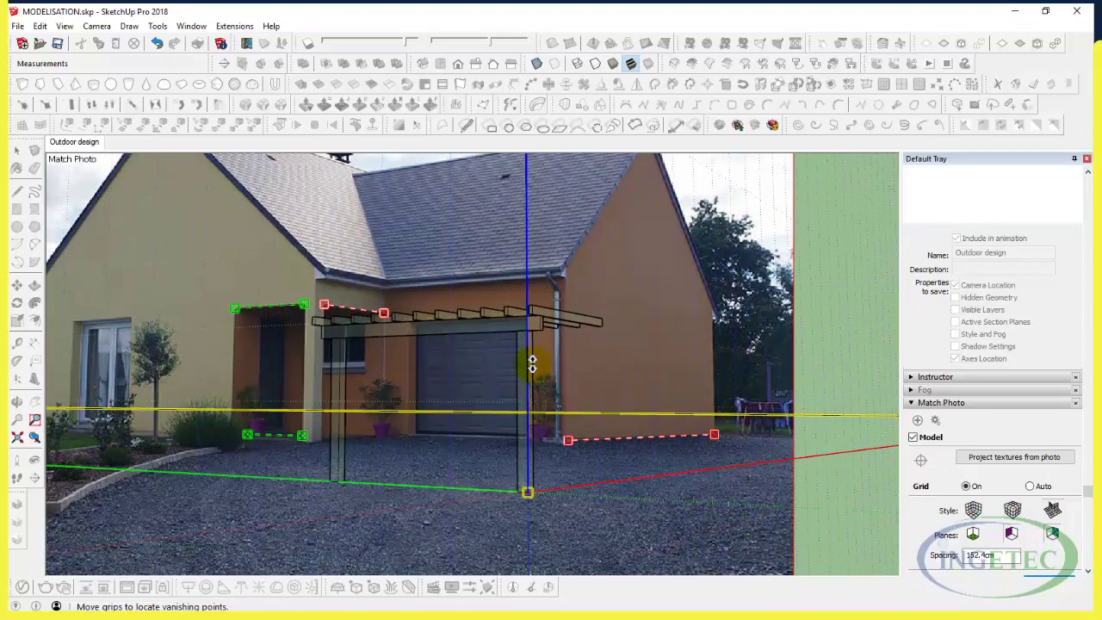
left_click_drag(522, 492, 468, 465)
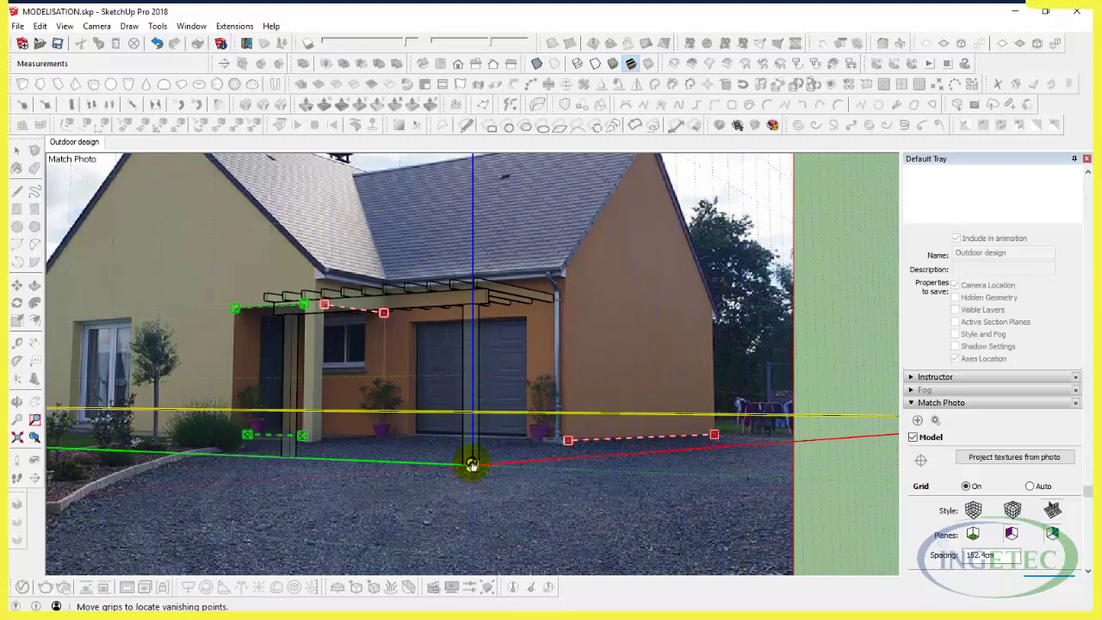
left_click_drag(472, 336, 477, 343)
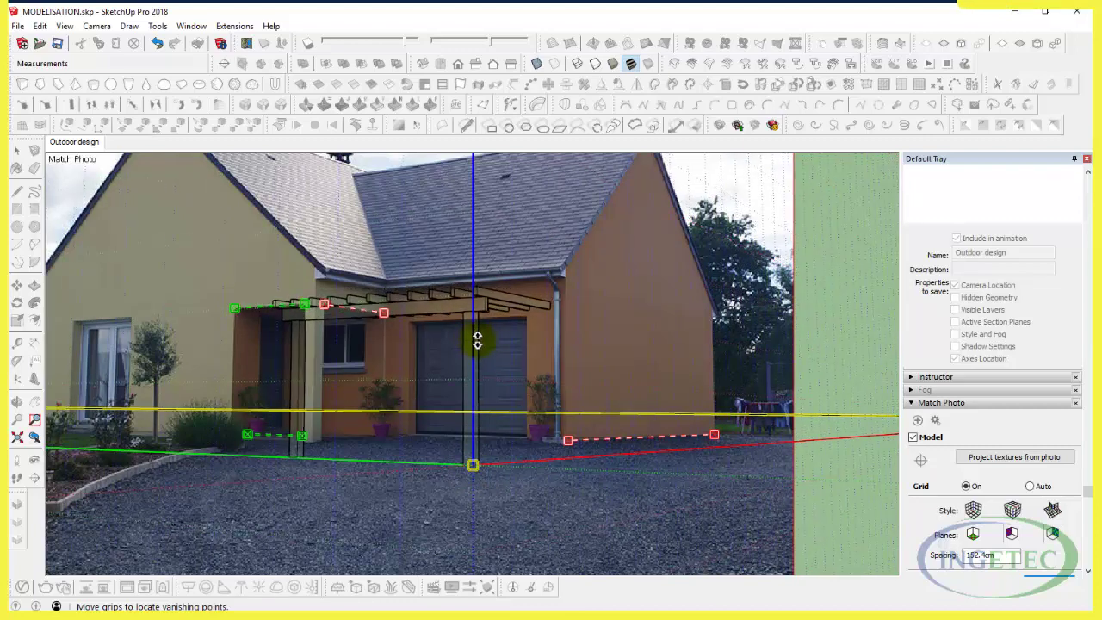
scroll(463, 368, "up", 2)
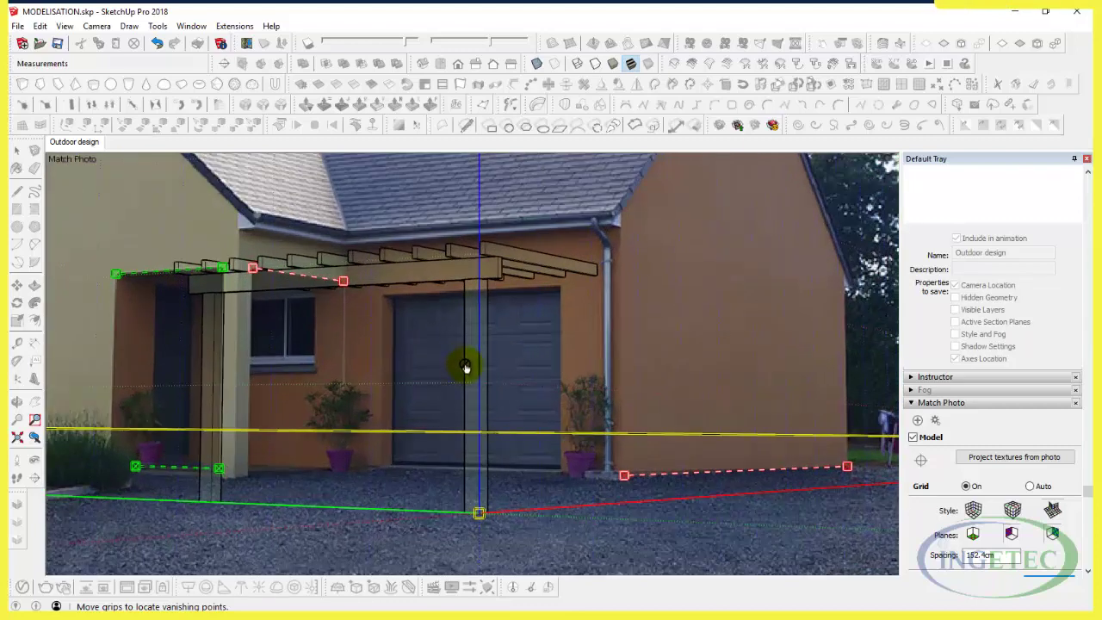
left_click_drag(482, 514, 482, 505)
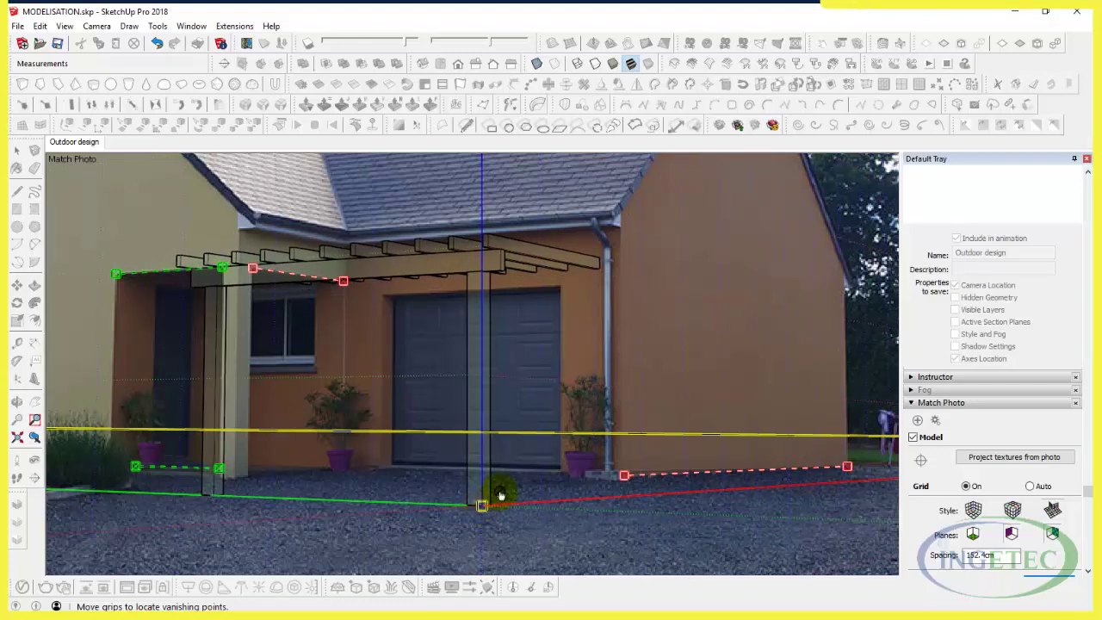
scroll(500, 496, "down", 2)
scroll(503, 487, "down", 2)
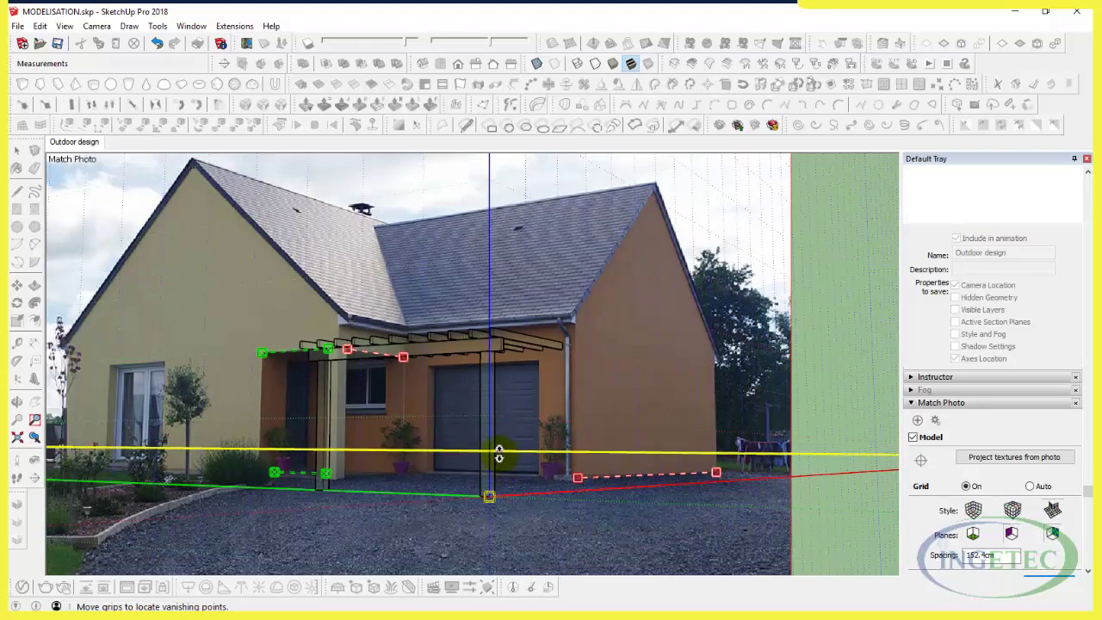
scroll(512, 383, "down", 1)
scroll(572, 309, "down", 1)
scroll(923, 497, "down", 2)
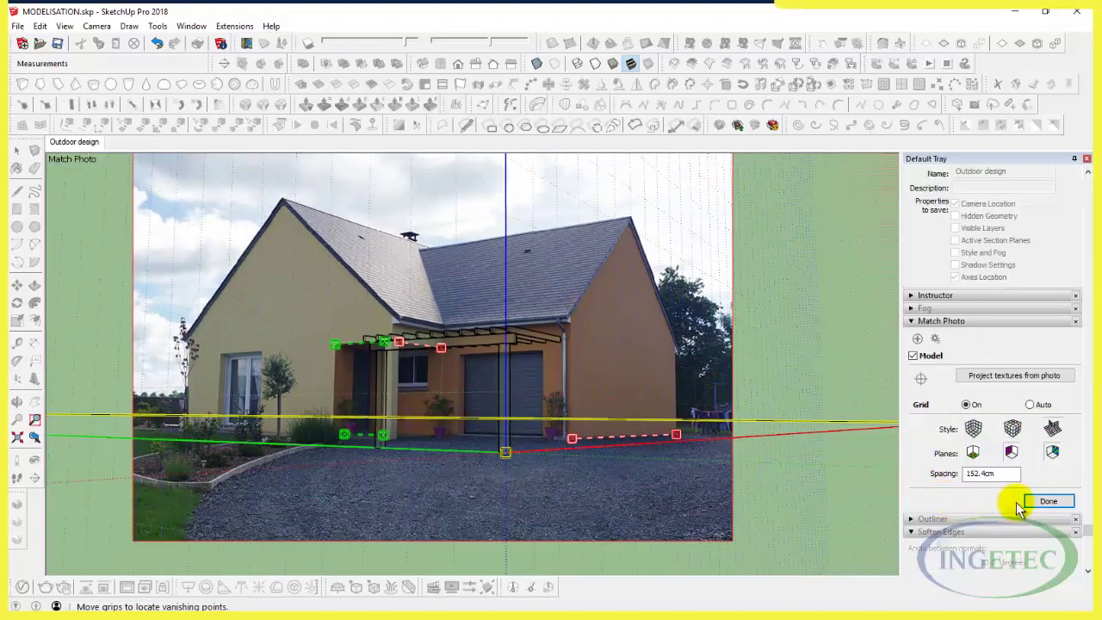
Finish the Match Photo alignment with Done, keeping the pergola over the house photo.
left_click(1040, 503)
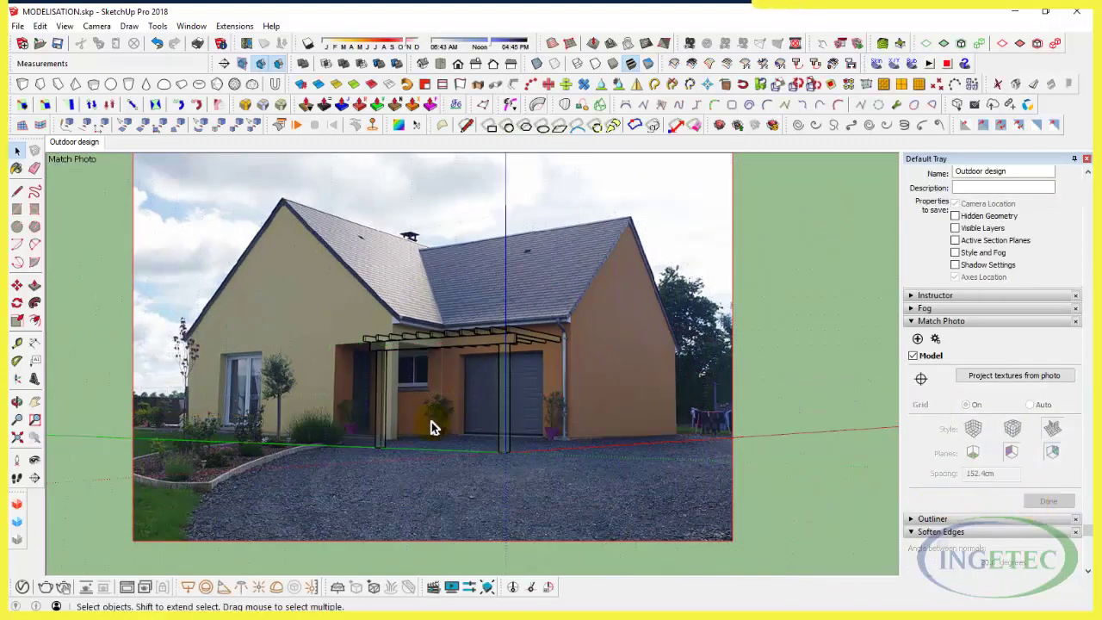
scroll(457, 443, "up", 1)
scroll(482, 435, "down", 1)
scroll(921, 275, "up", 3)
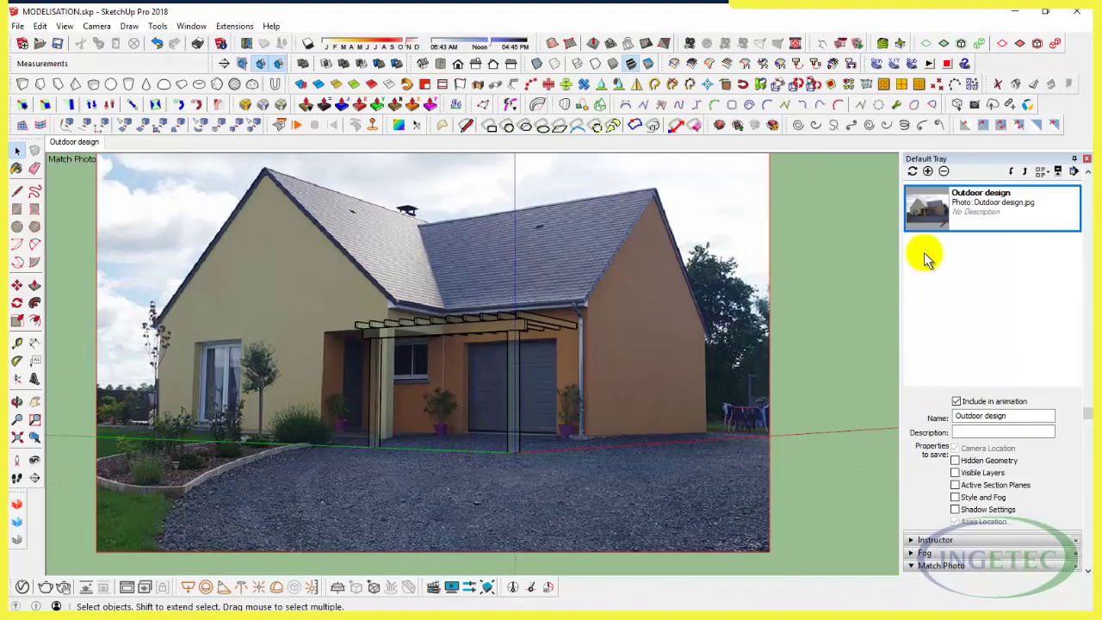
scroll(928, 258, "up", 3)
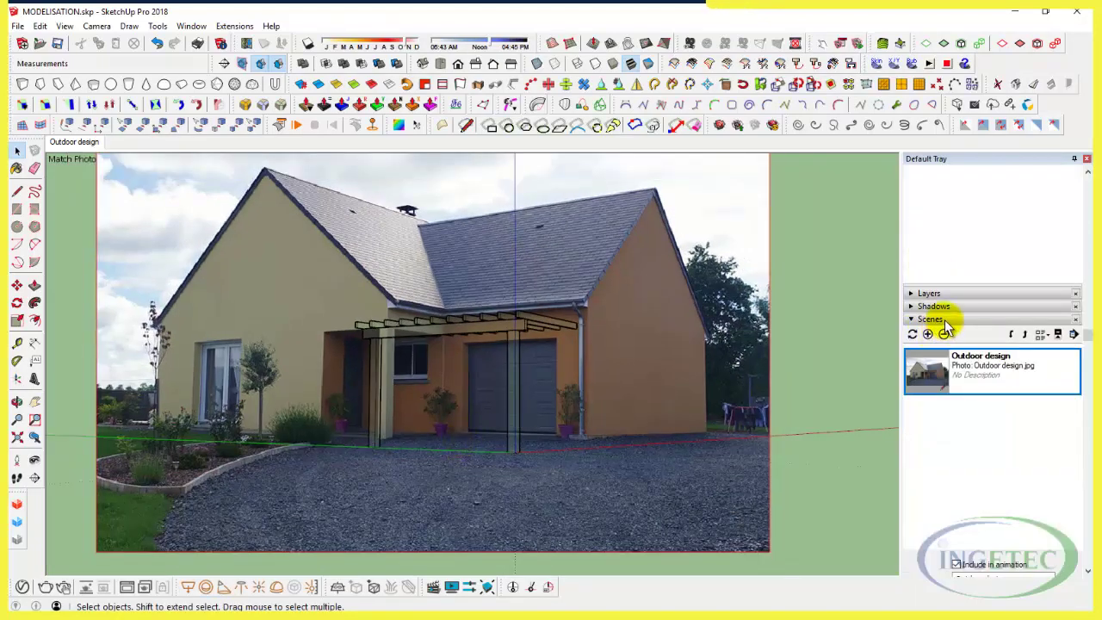
scroll(944, 328, "down", 5)
scroll(932, 340, "up", 3)
scroll(937, 330, "up", 3)
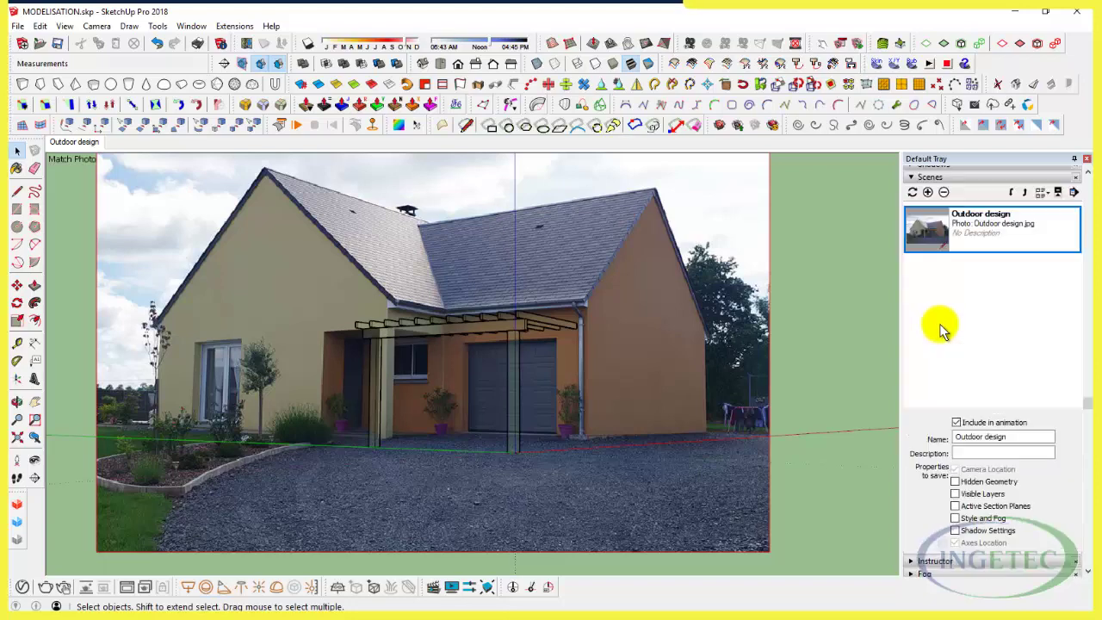
scroll(941, 323, "up", 3)
scroll(943, 325, "up", 3)
scroll(944, 329, "up", 2)
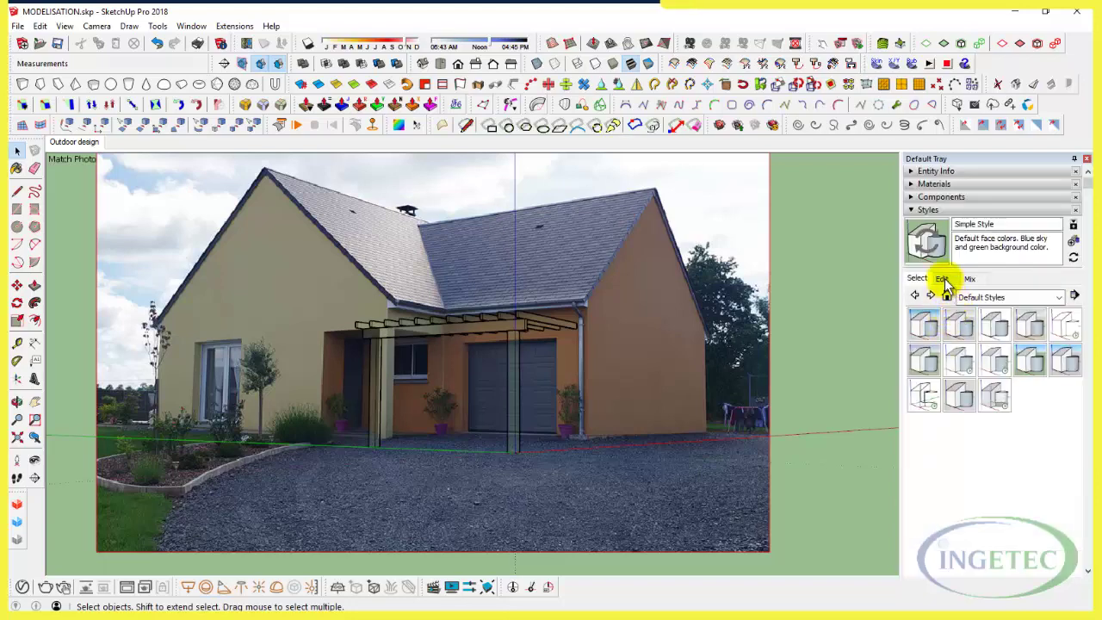
Turn off Foreground Photo in the style's Modeling settings so the pergola shows solid white.
left_click(944, 278)
left_click(913, 477)
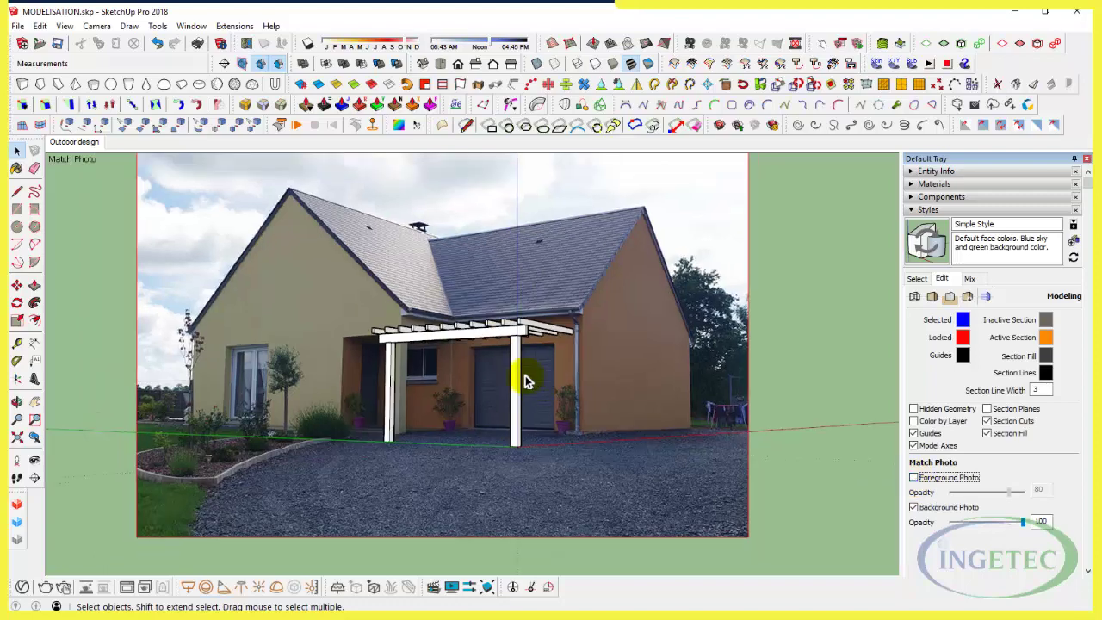
scroll(525, 362, "up", 2)
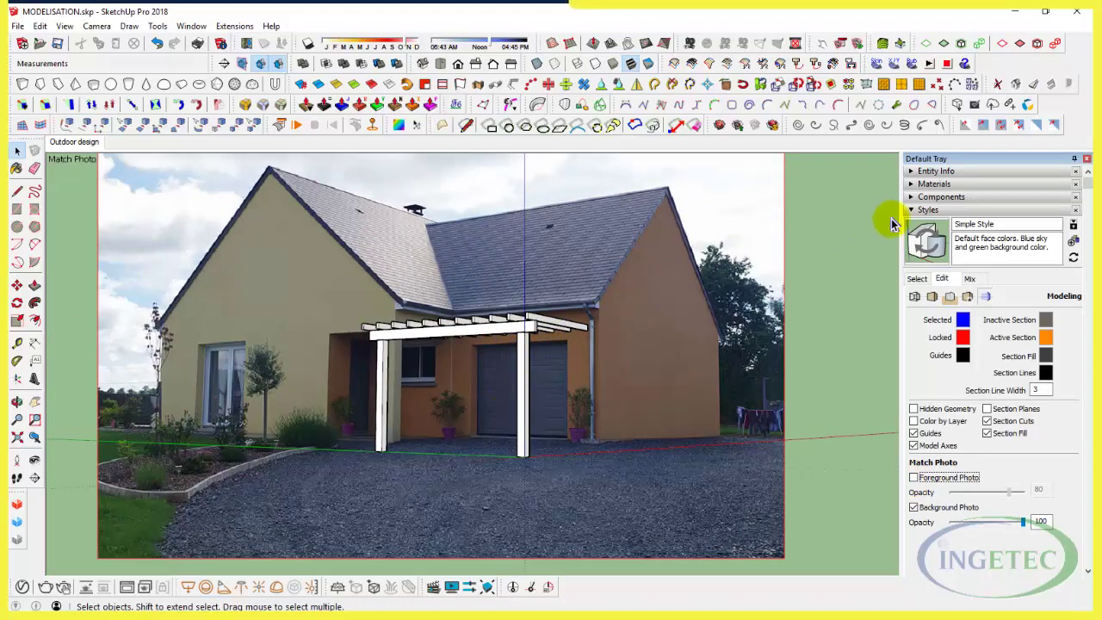
Pick the grey Color M05 material from Colors and paint the pergola posts.
left_click(928, 184)
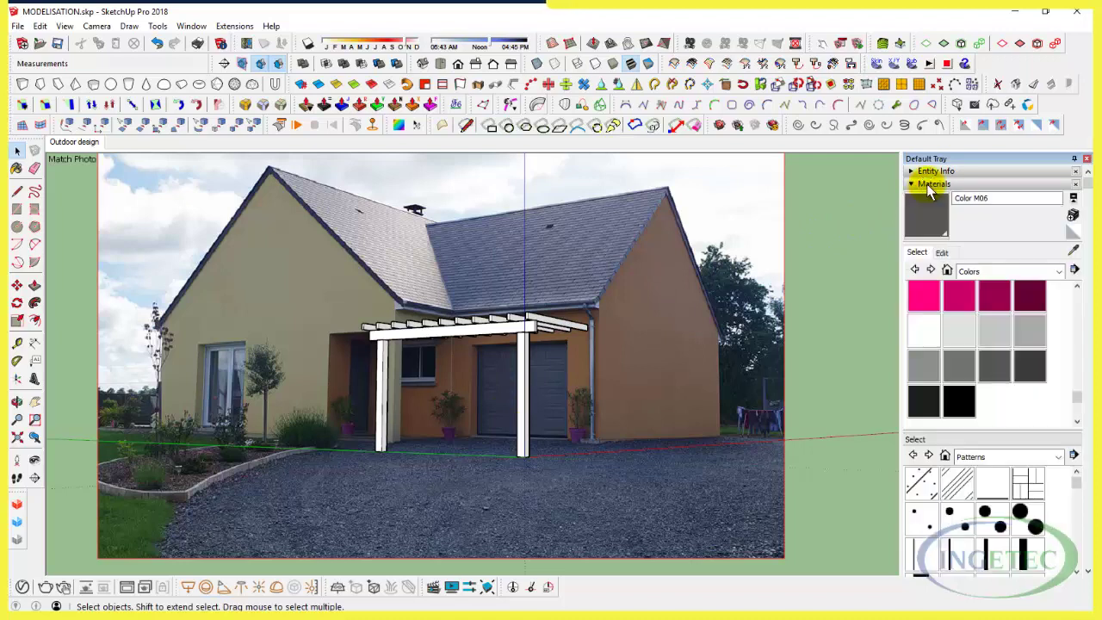
left_click(953, 374)
key("space")
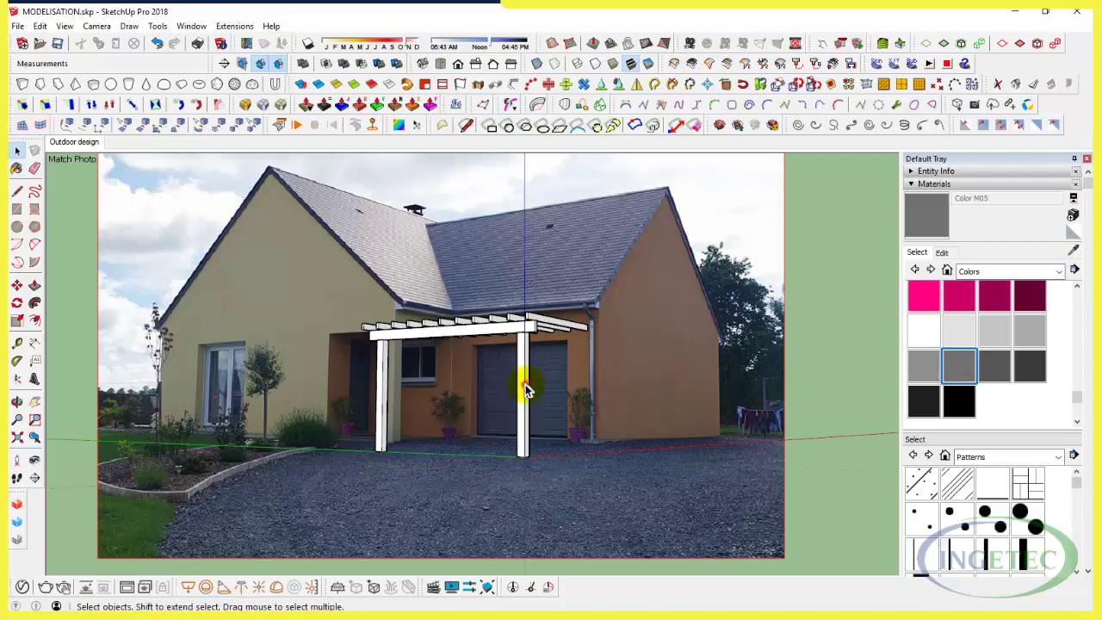
left_click(524, 389)
left_click(957, 365)
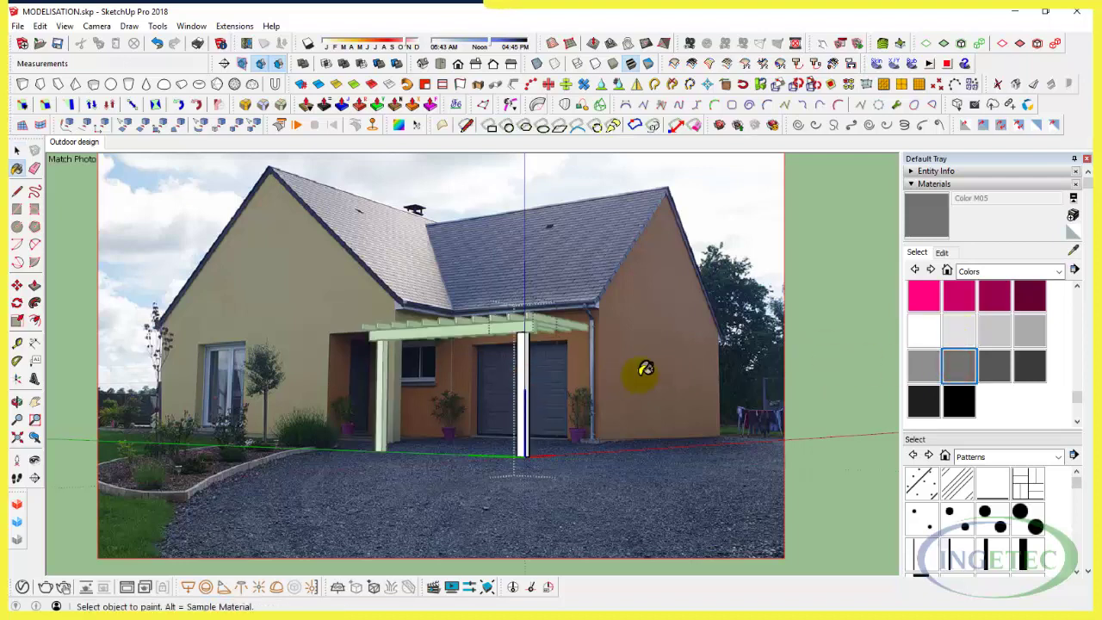
left_click(522, 353)
key("space")
left_click(551, 368)
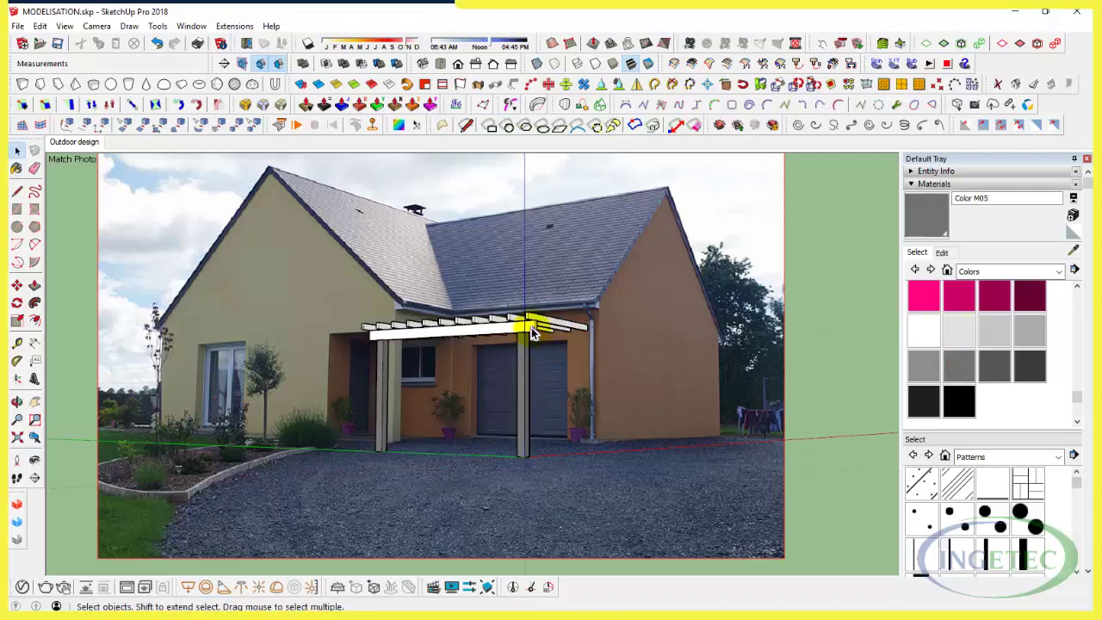
Paint the beam and rafters Color M05 inside their nested groups, then leave group editing.
double_click(532, 334)
left_click(927, 216)
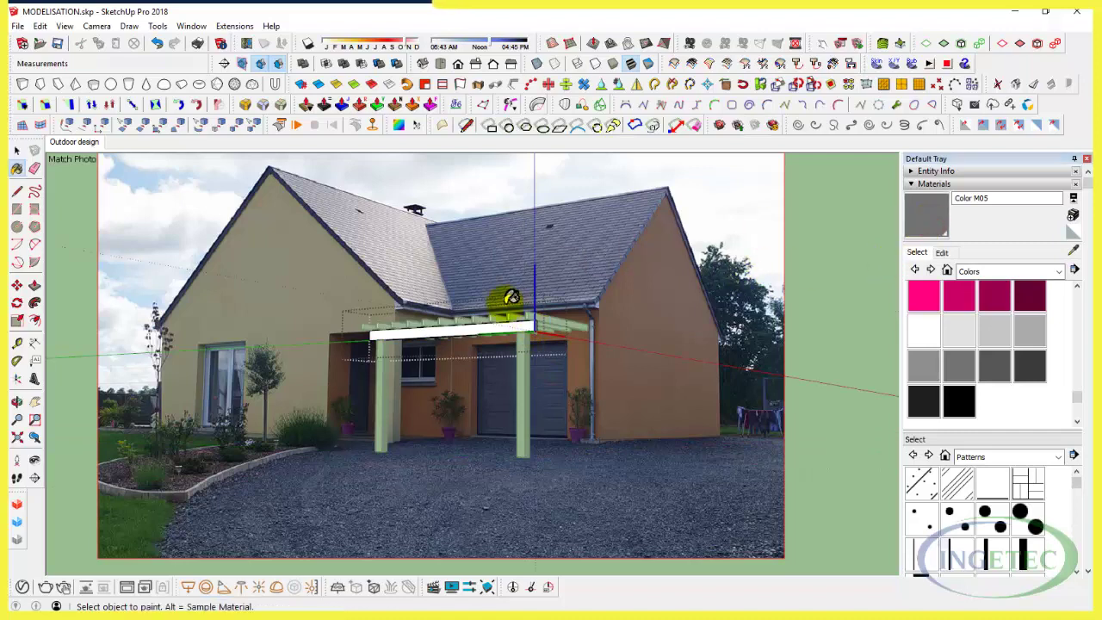
left_click(508, 325)
key("space")
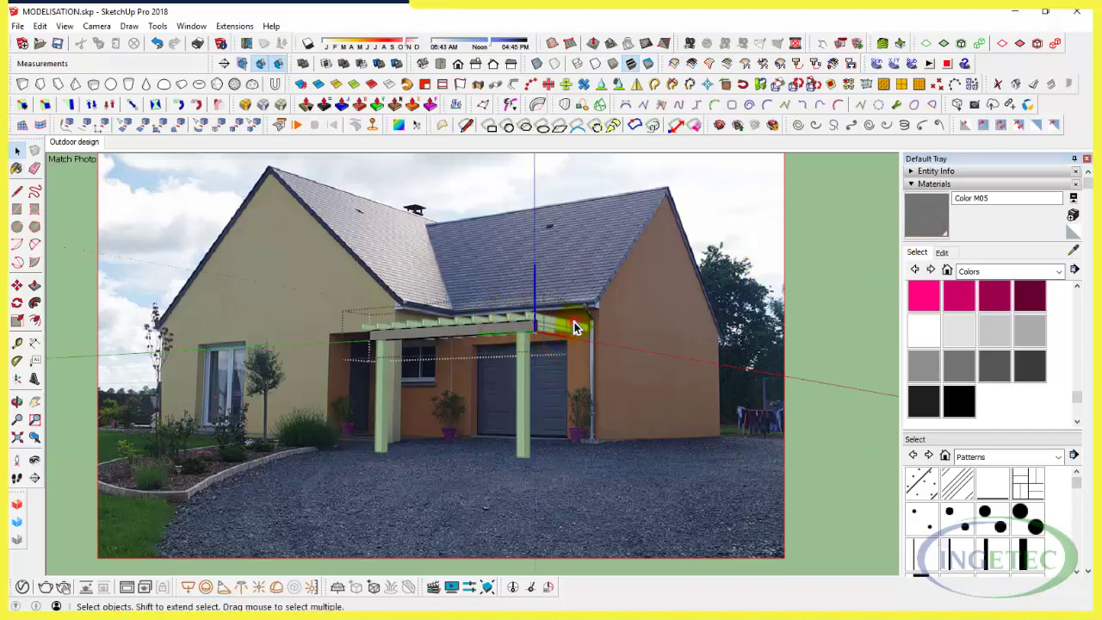
double_click(575, 327)
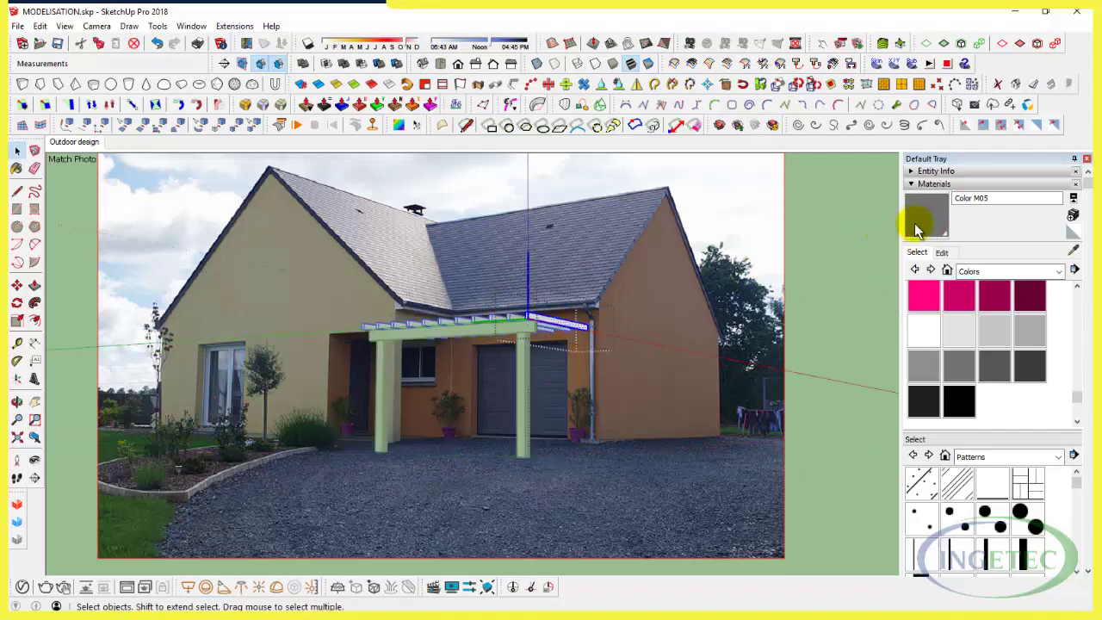
left_click(916, 229)
left_click(548, 317)
key("space")
left_click(626, 363)
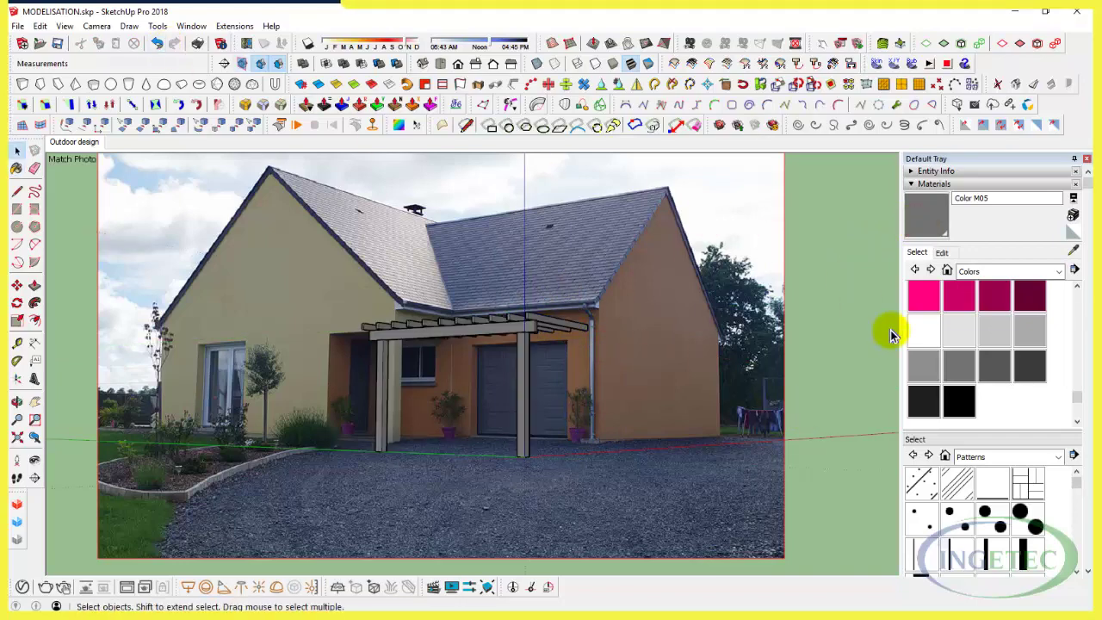
Hide the model axes in the style's Modeling settings and return to the Outdoor design scene.
scroll(1000, 233, "down", 3)
scroll(1024, 344, "down", 1)
scroll(1016, 413, "down", 3)
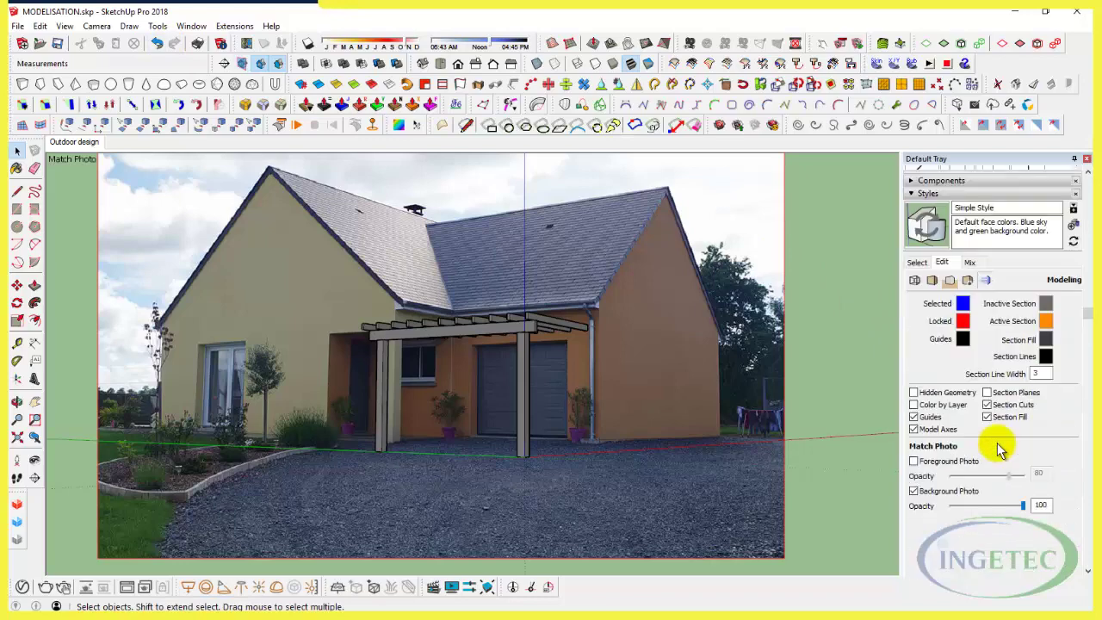
left_click(915, 430)
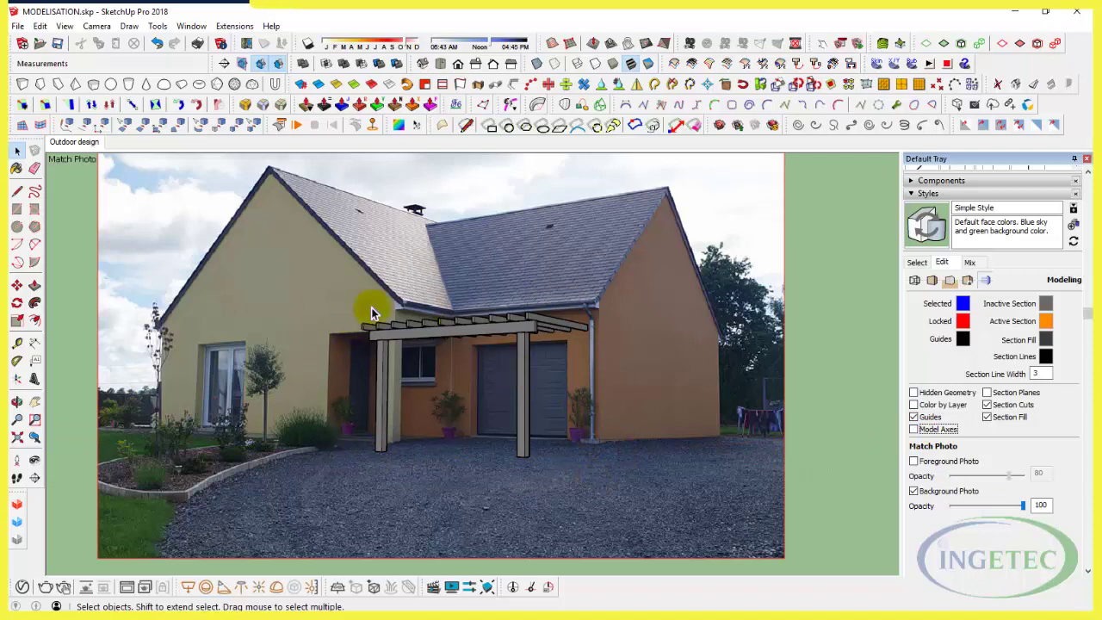
mouse_move(508, 459)
middle_mouse_down()
mouse_move(413, 393)
mouse_move(452, 498)
middle_mouse_up()
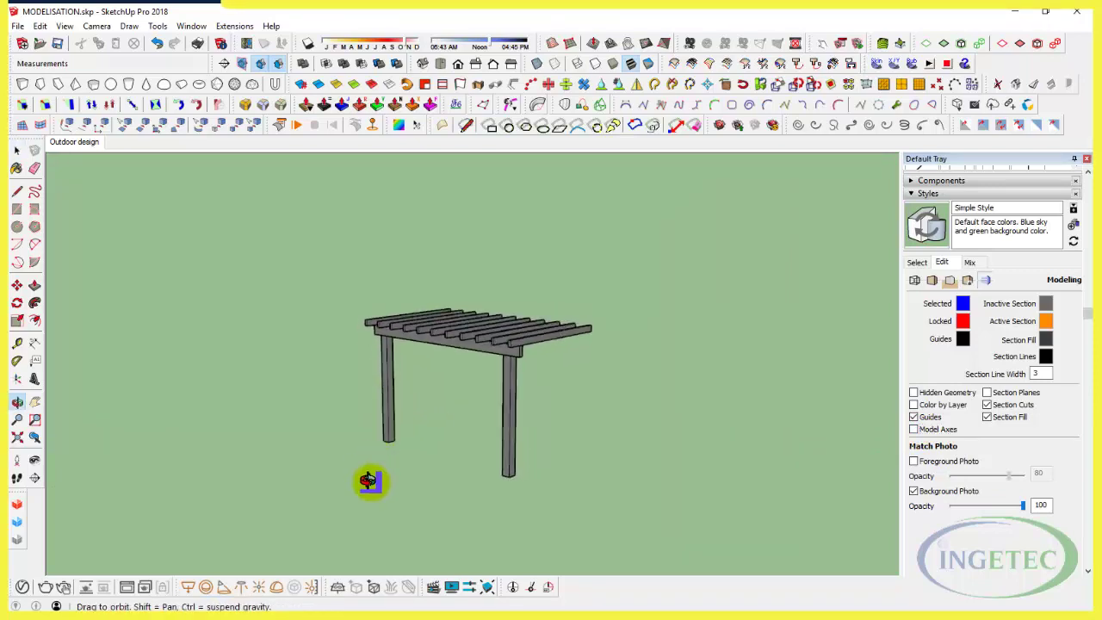
left_click(77, 142)
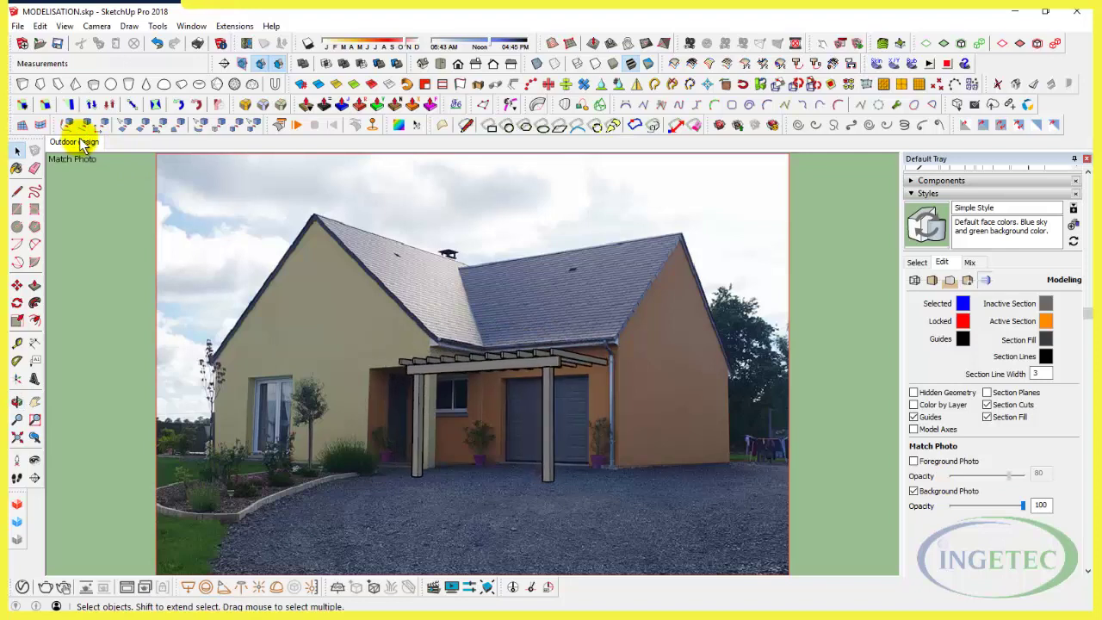